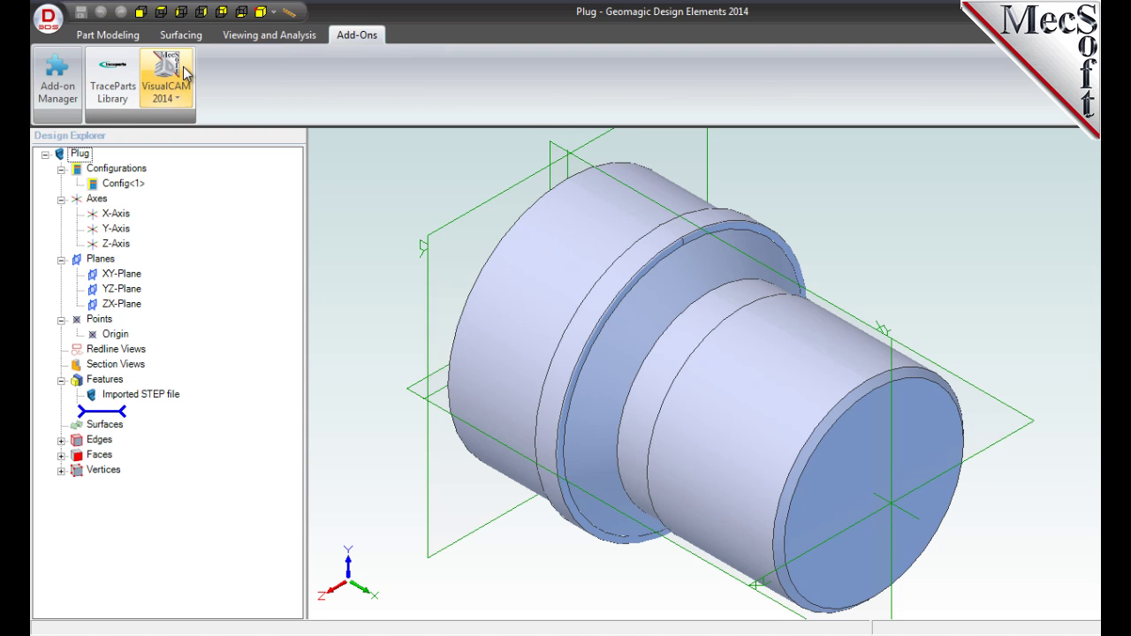
Load the VisualCAM 2014 TURN module and enlarge its browser and machining job area
click(176, 100)
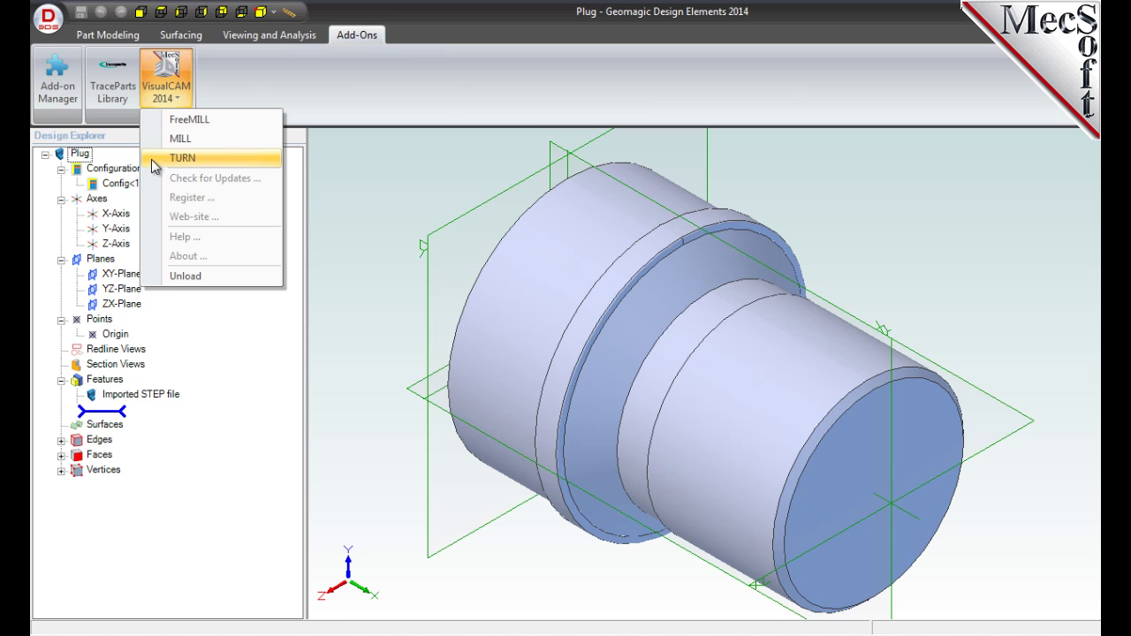
click(182, 158)
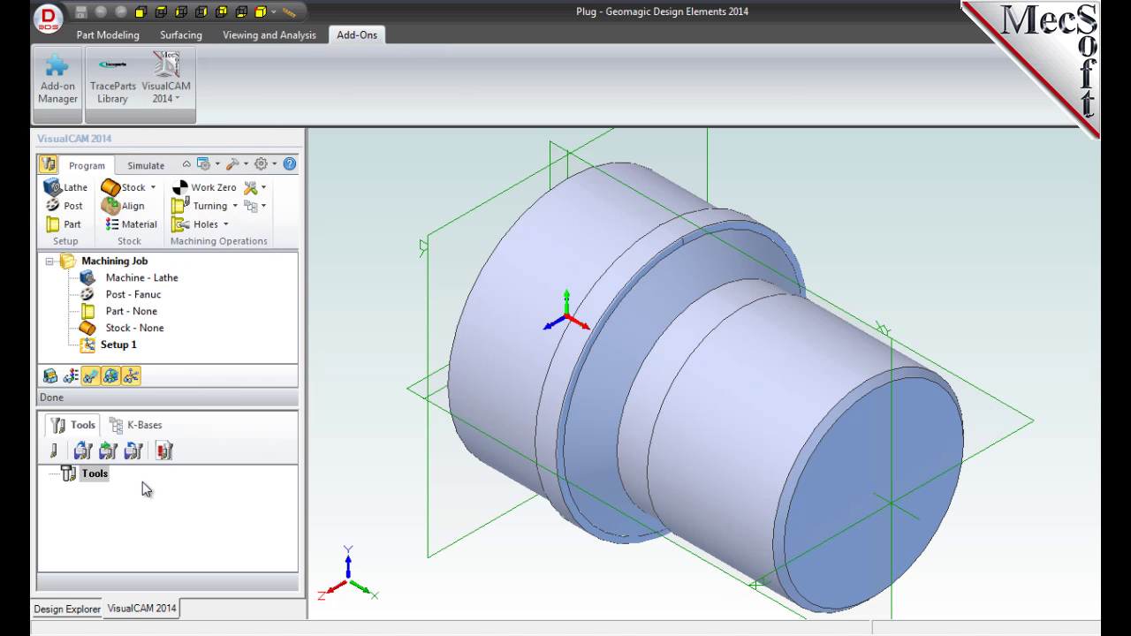
click(81, 610)
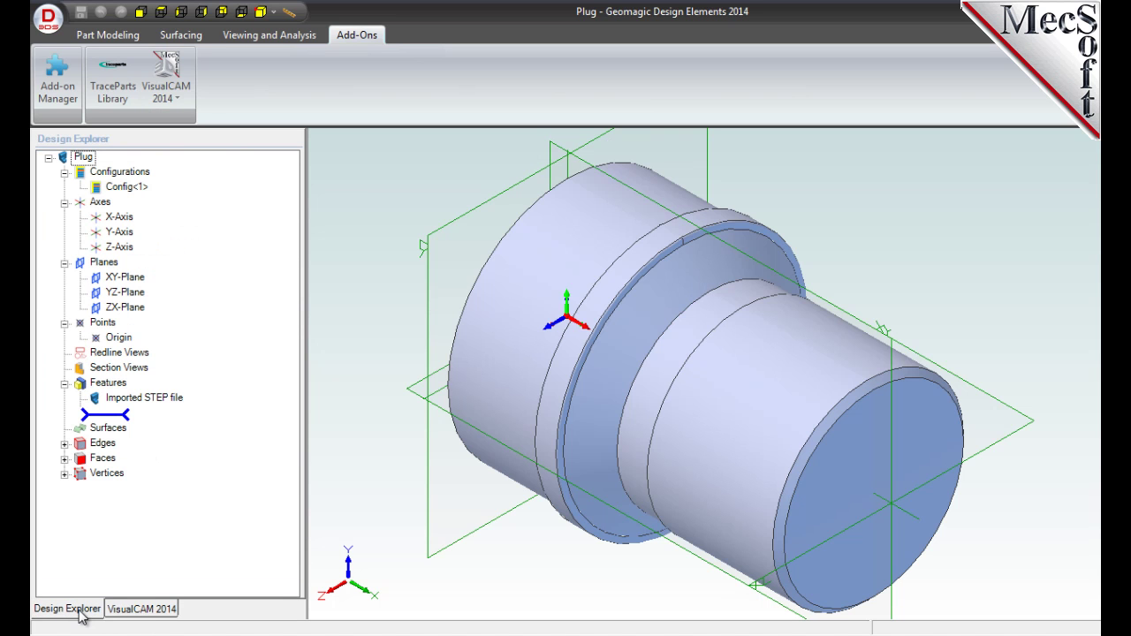
click(163, 610)
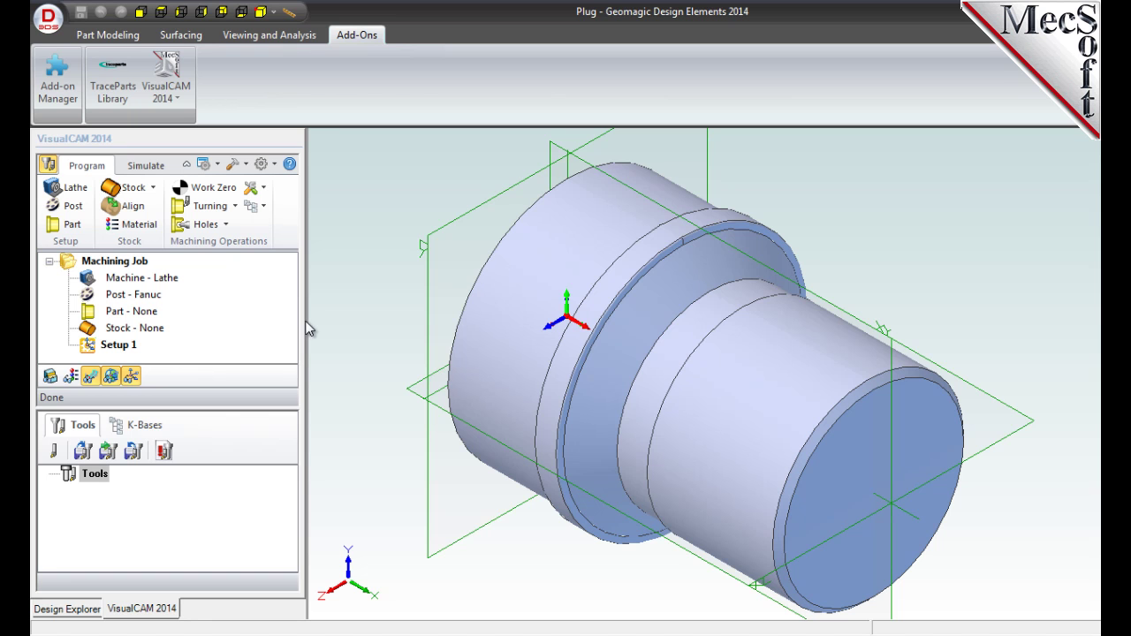
drag(306, 322, 359, 322)
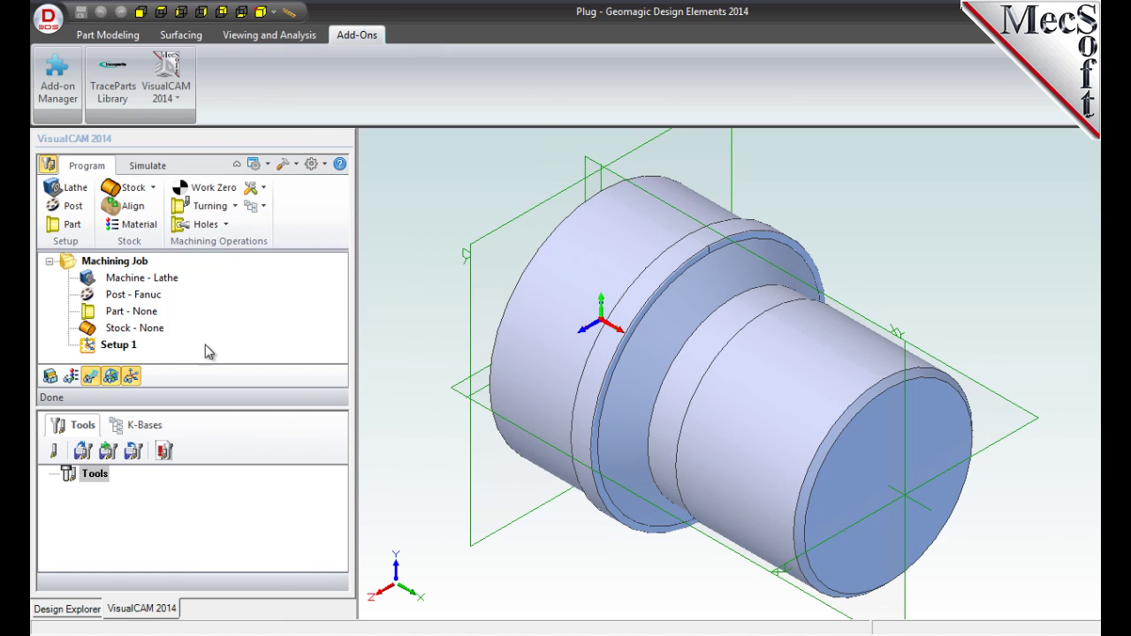
drag(220, 406, 222, 458)
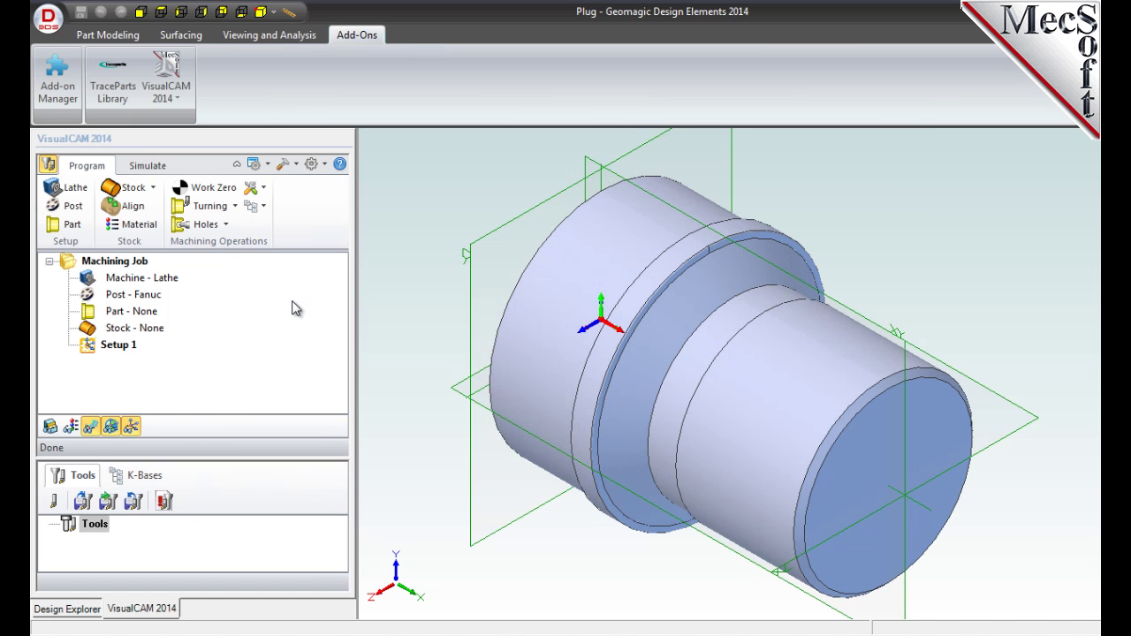
Set the lathe's maximum RPM to 10000 in the turning machine setup
click(75, 187)
drag(105, 175, 112, 84)
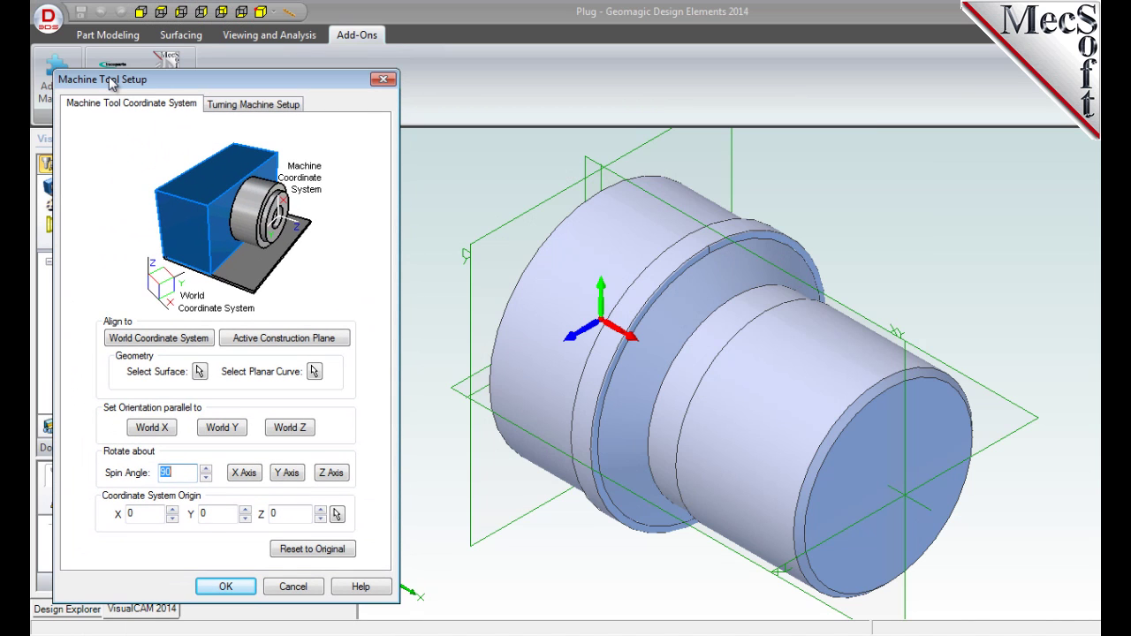
click(248, 106)
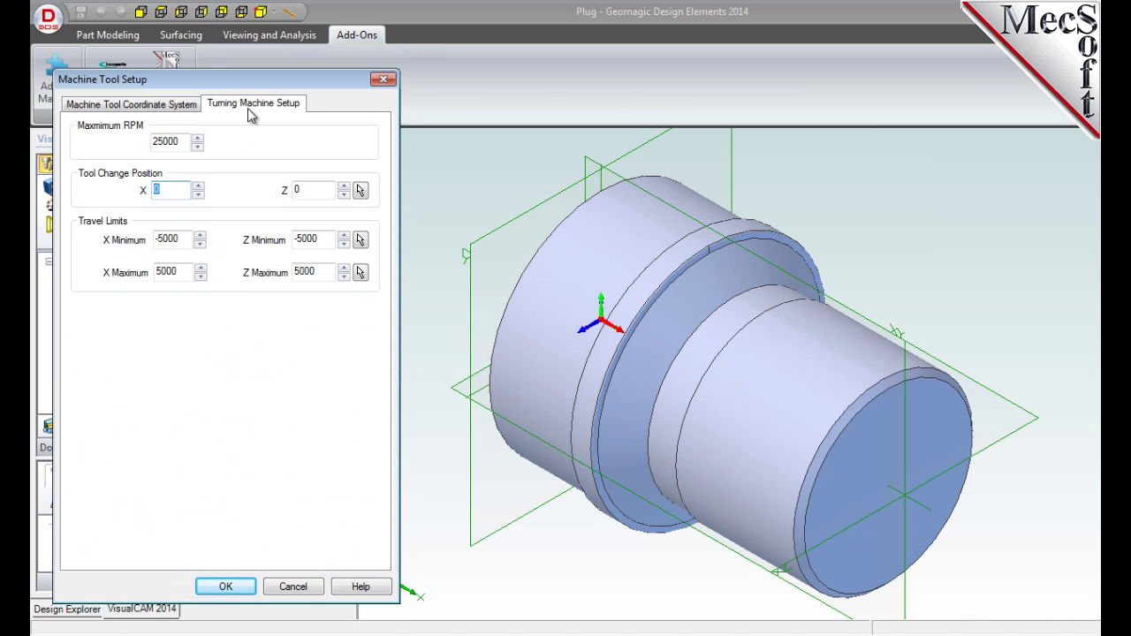
double_click(170, 141)
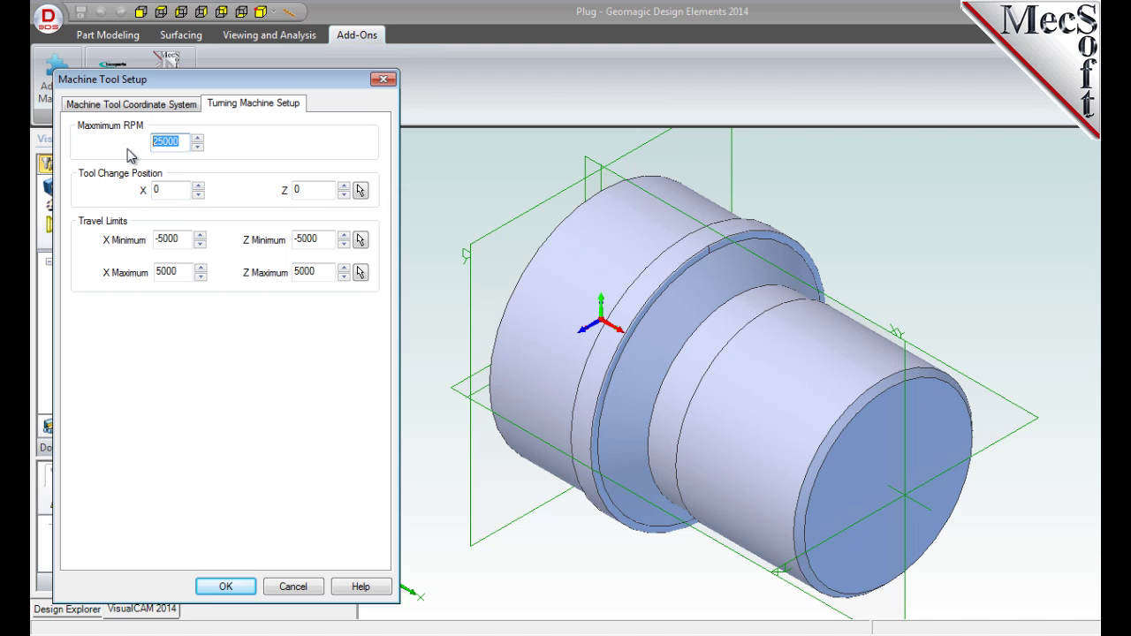
text(10000)
click(227, 587)
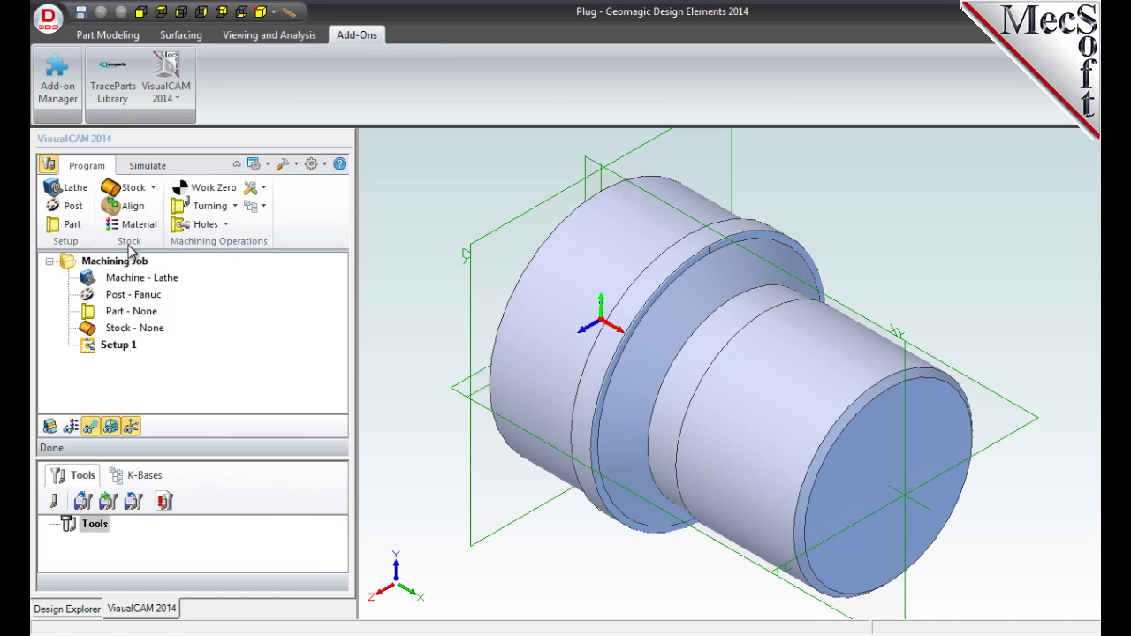
Set the post-processor to Fanuc with the .nc posted file extension
click(74, 207)
mouse_move(158, 177)
mouse_down()
mouse_move(175, 160)
mouse_move(183, 105)
mouse_up()
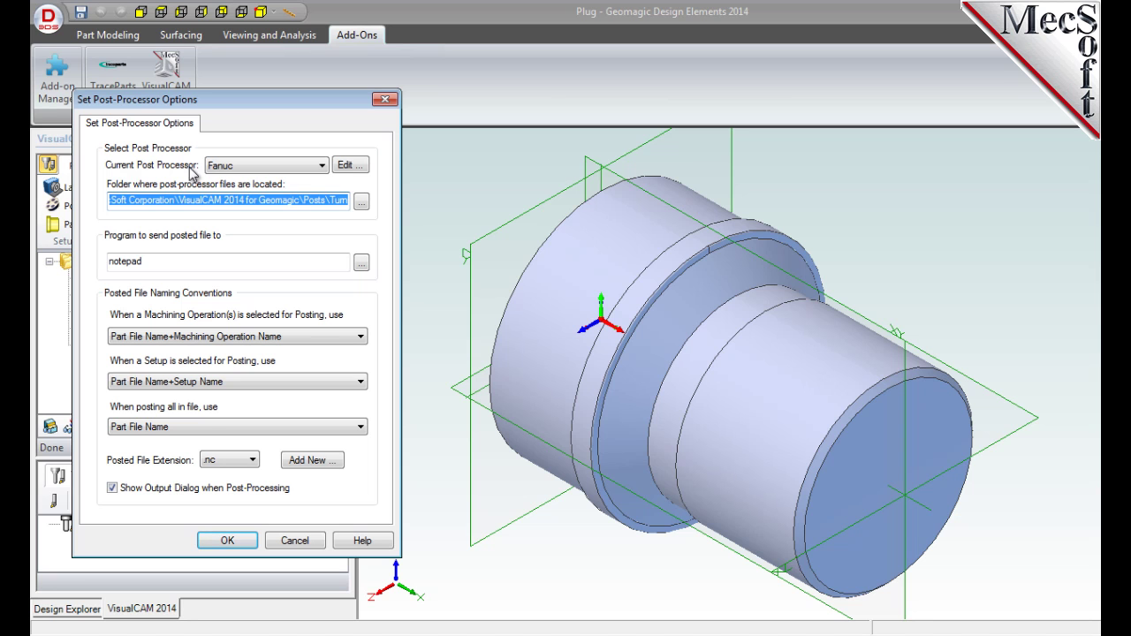
click(267, 171)
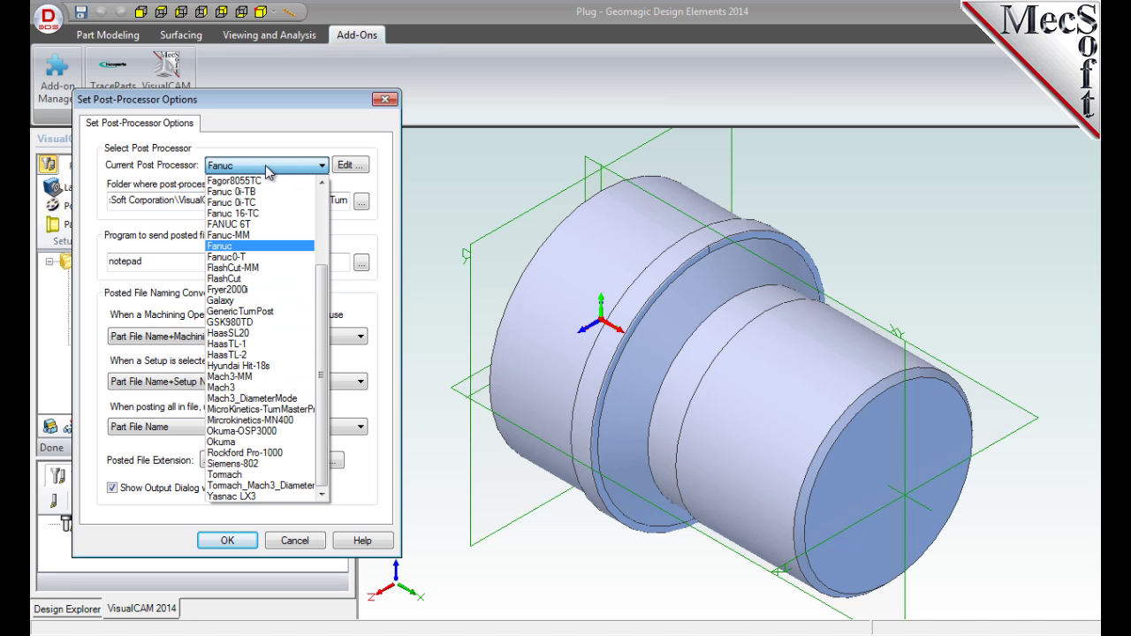
click(240, 249)
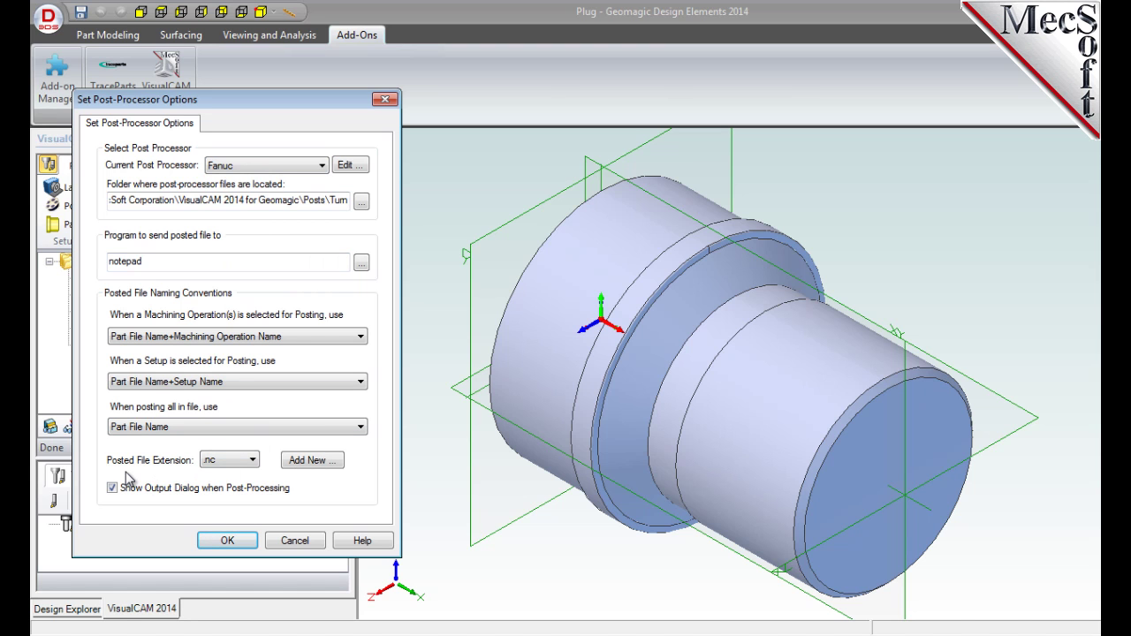
click(252, 460)
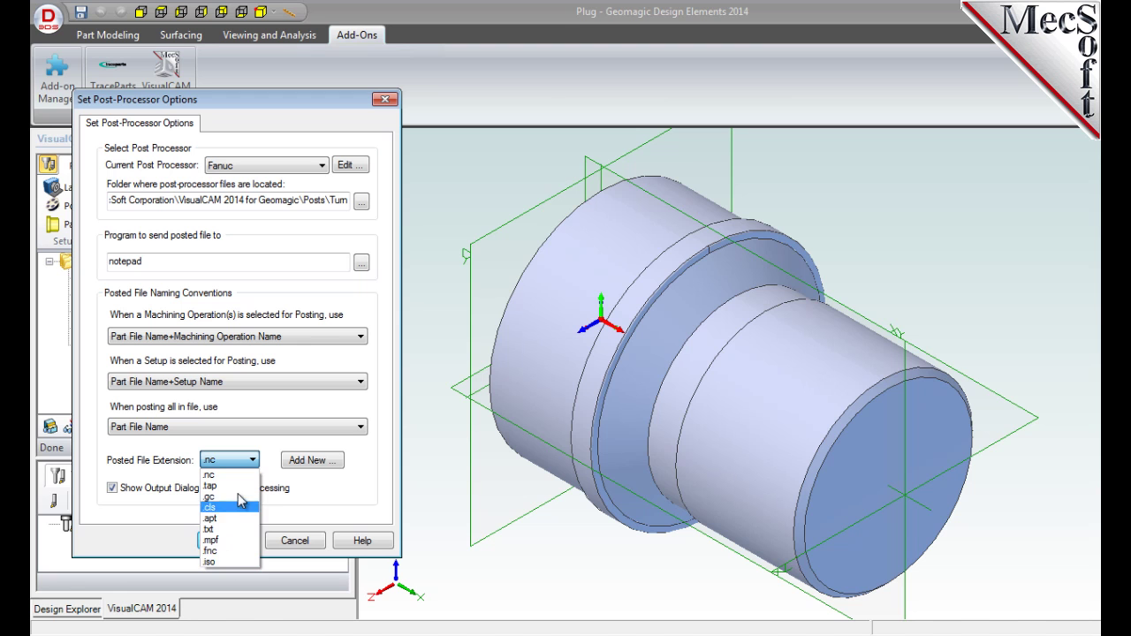
click(235, 479)
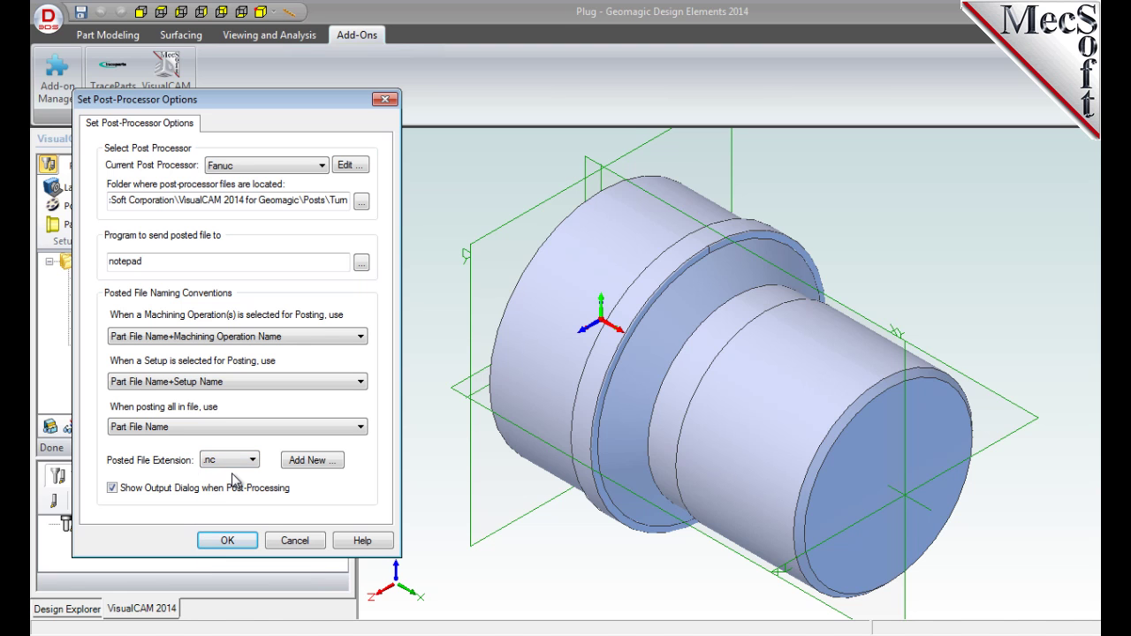
click(232, 541)
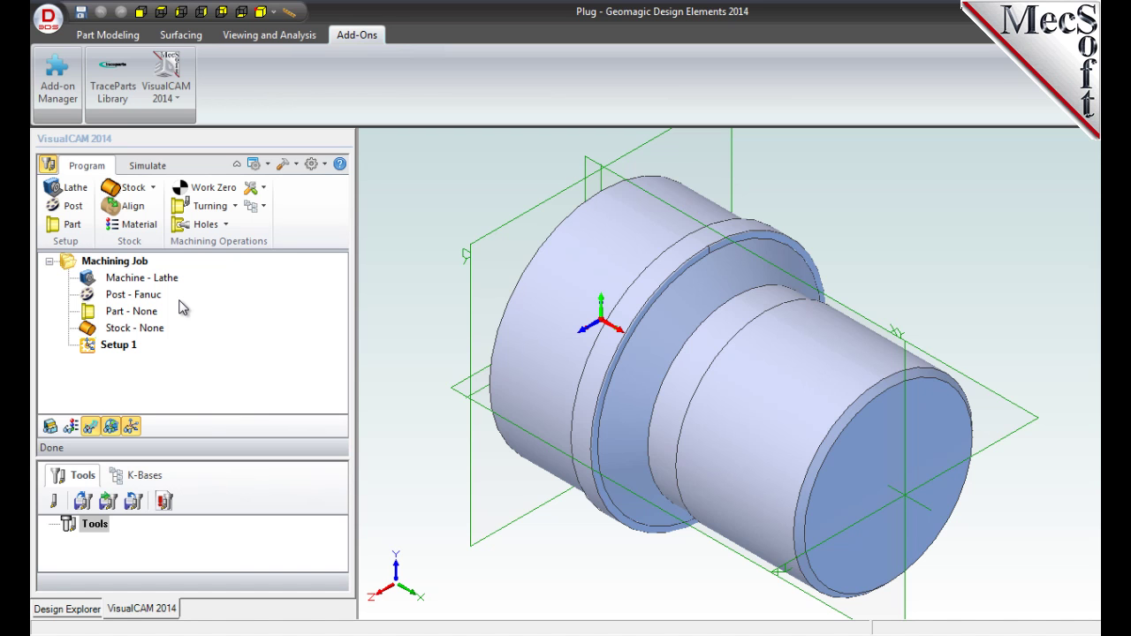
Define the turning part geometry from all surfaces of the plug model and save it
click(78, 232)
drag(244, 176, 245, 86)
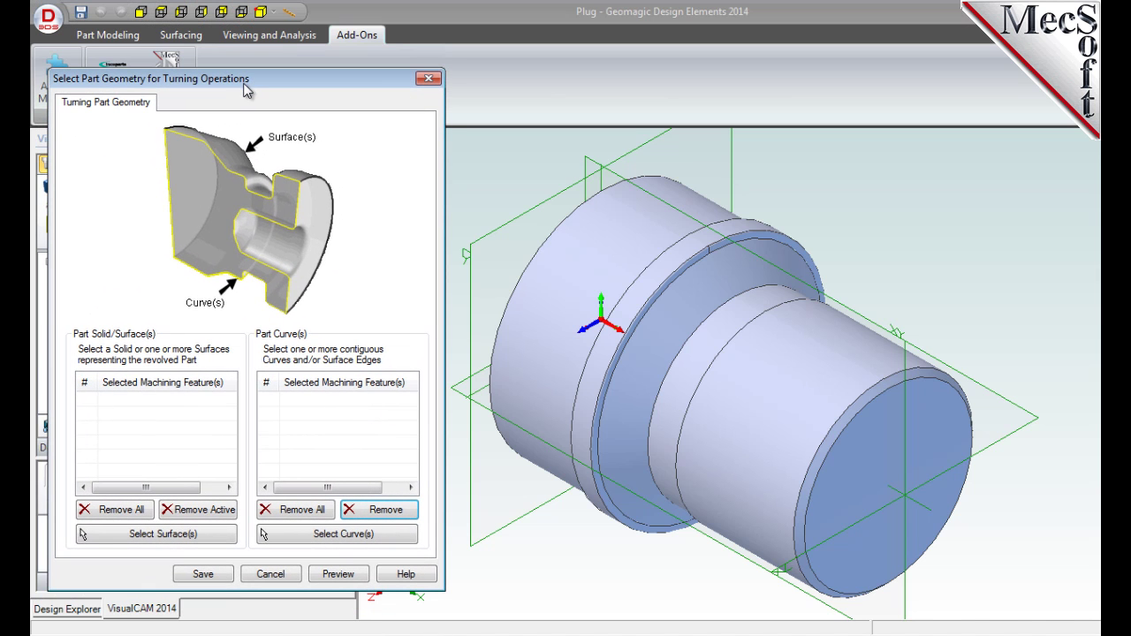
click(168, 535)
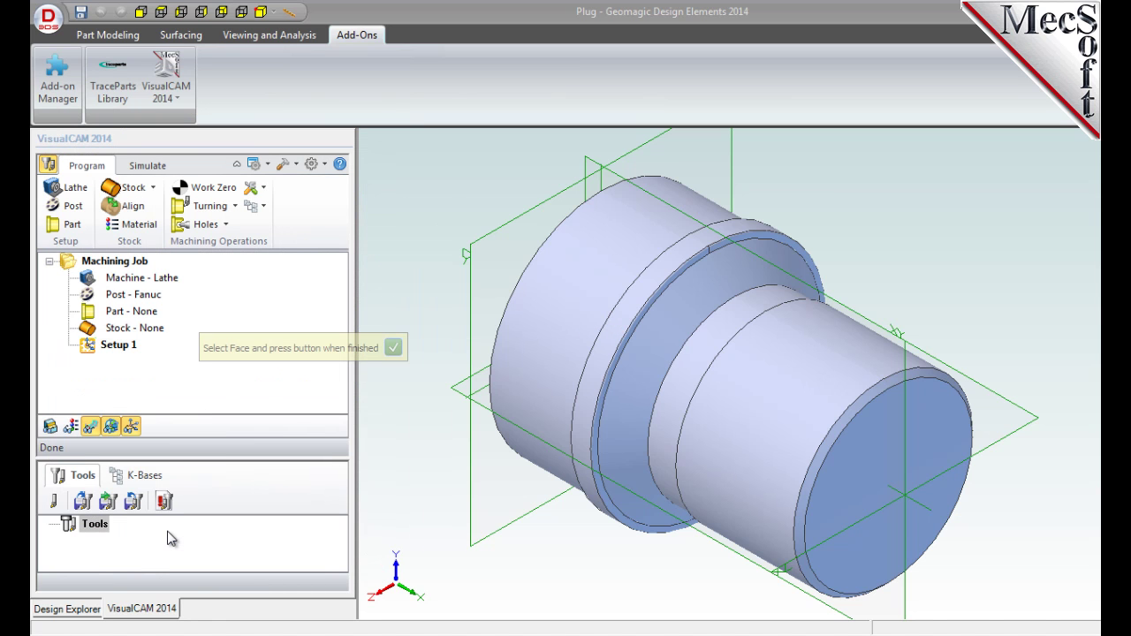
click(425, 529)
key(ctrl+a)
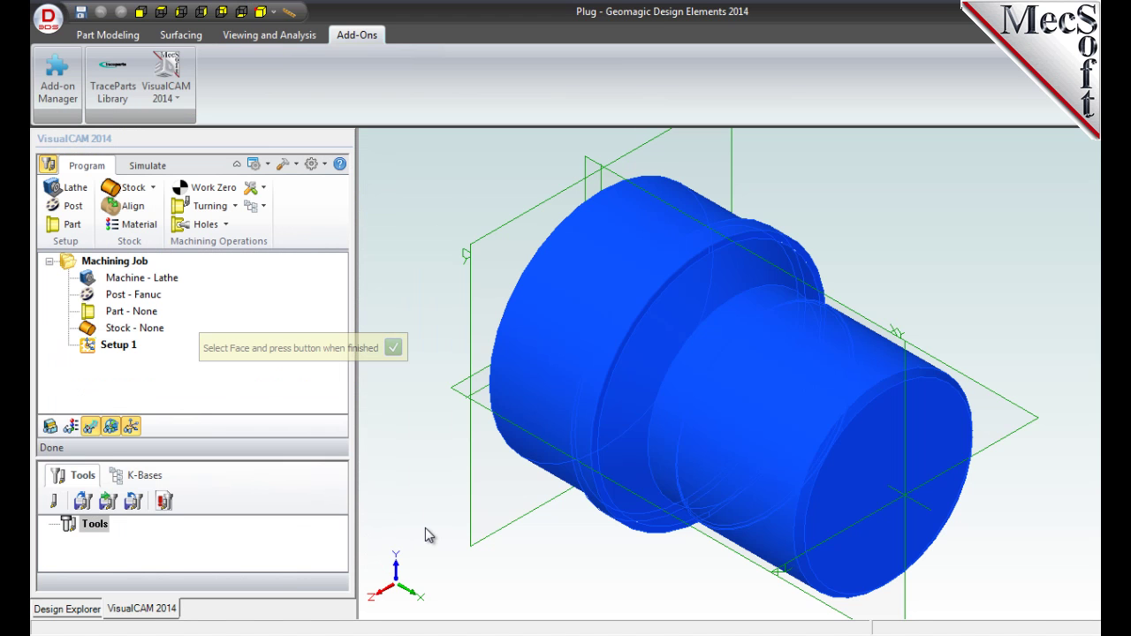
click(395, 349)
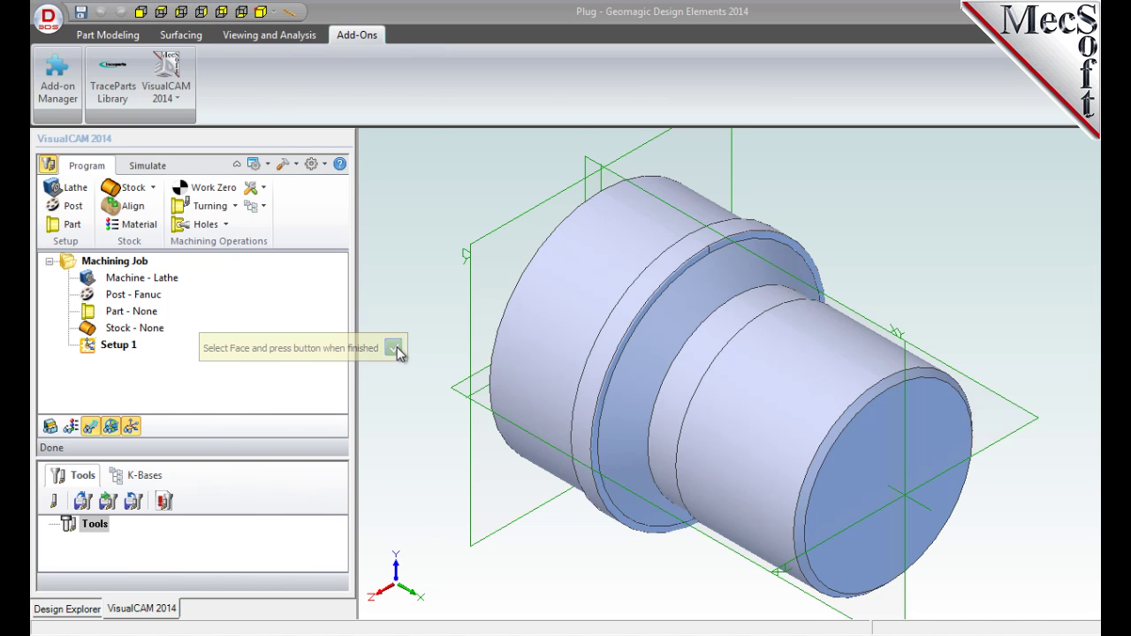
mouse_move(231, 406)
mouse_down()
mouse_move(234, 469)
mouse_move(232, 397)
mouse_up()
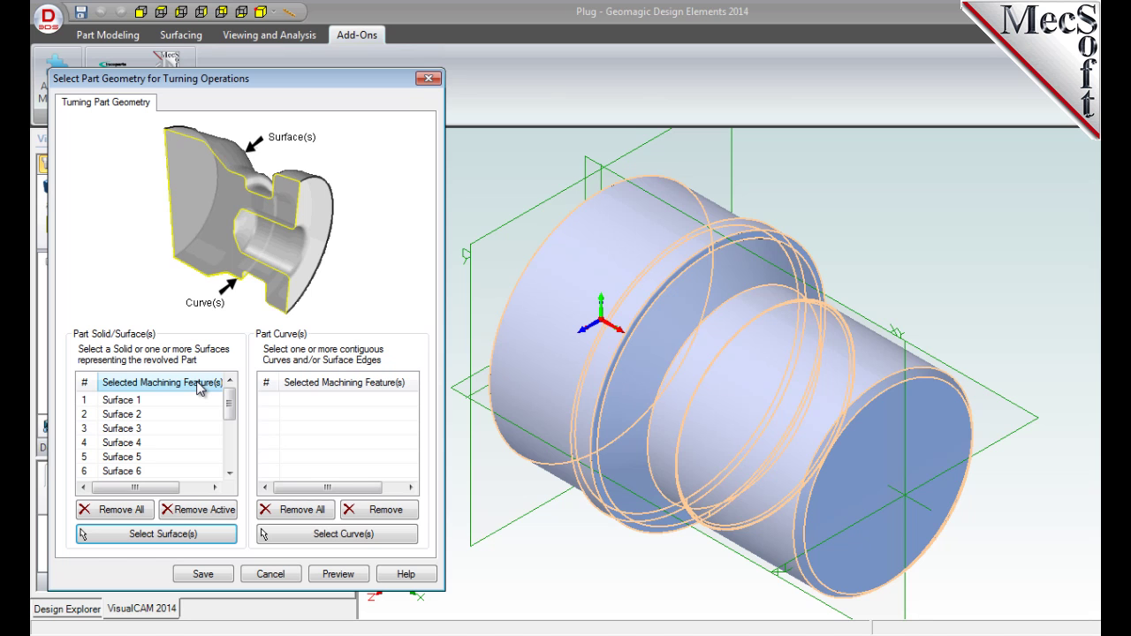
click(209, 573)
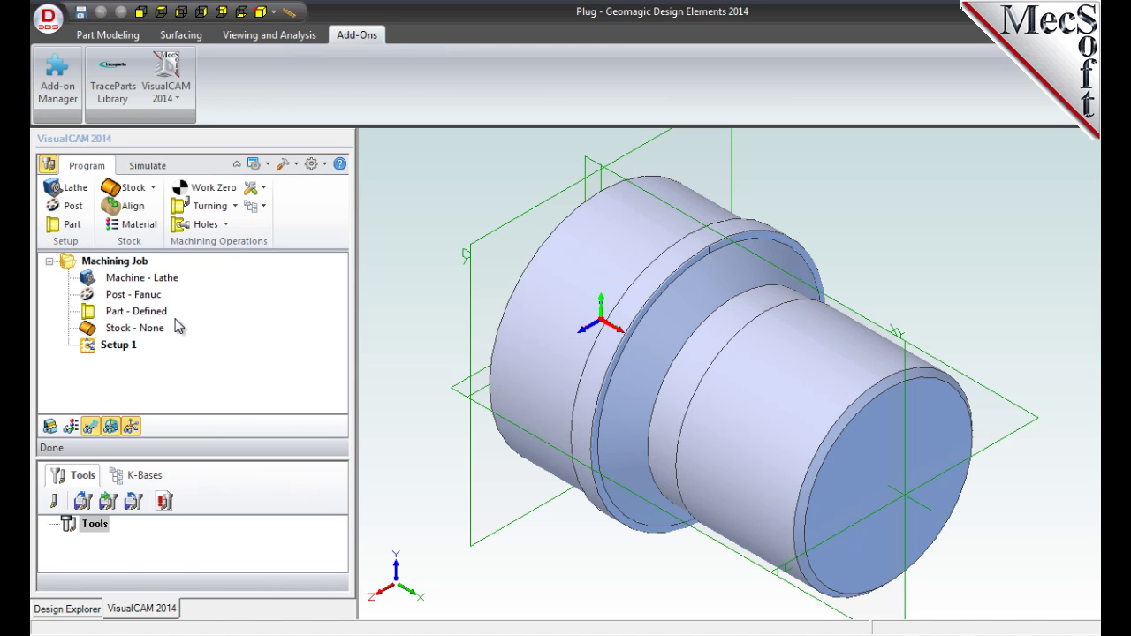
Create a cylindrical stock model with an outer radius of 1.5 and a length of 3.25
click(152, 189)
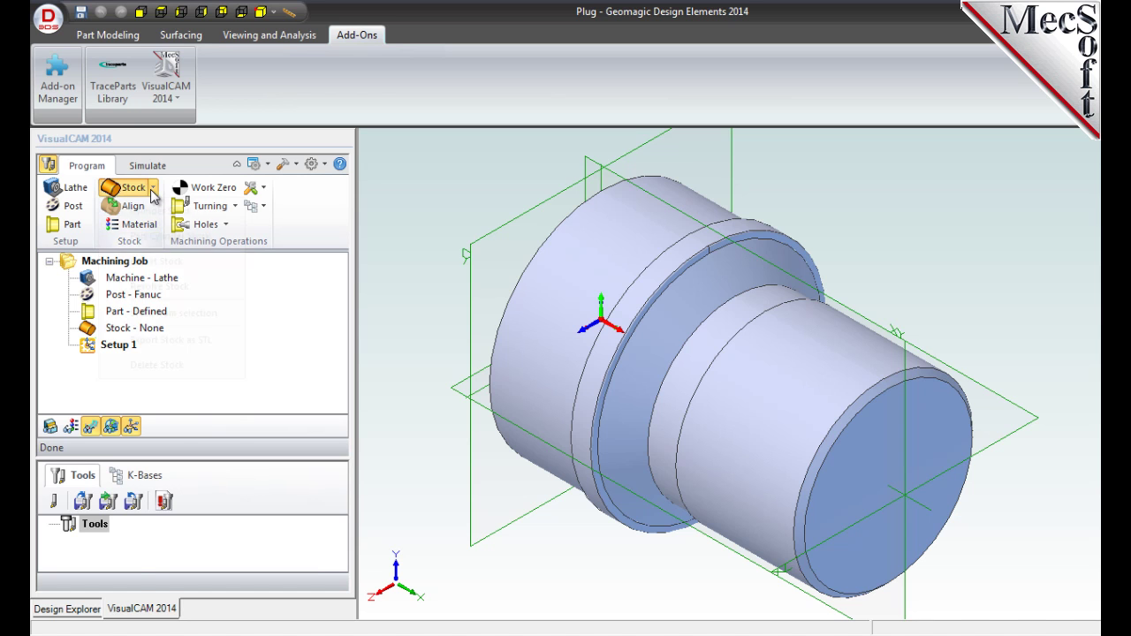
click(218, 213)
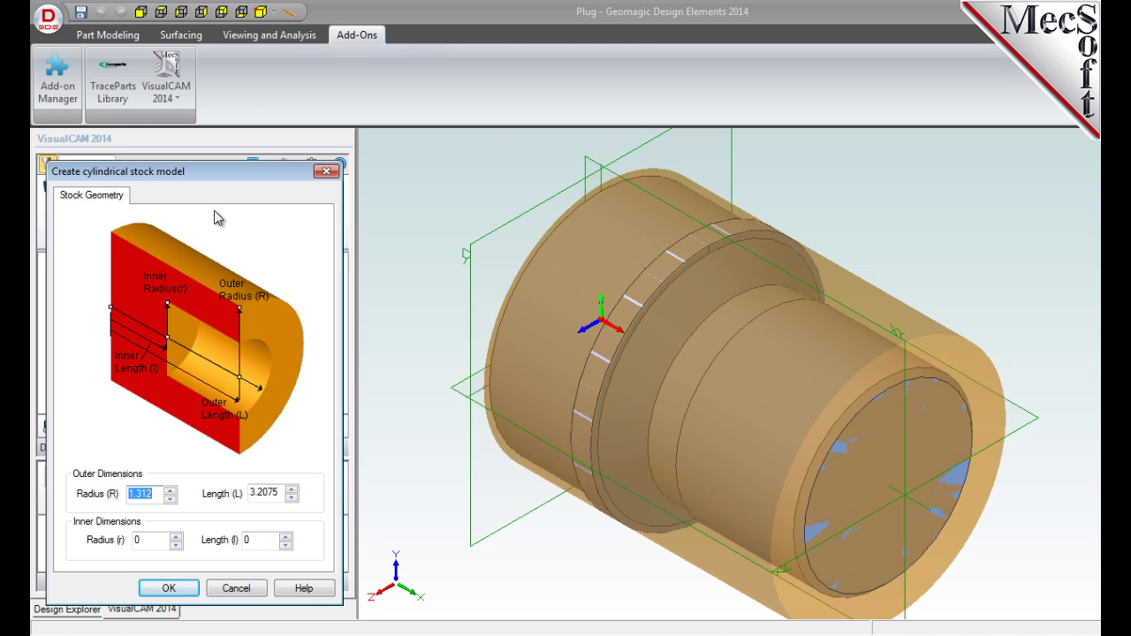
drag(158, 496, 115, 502)
text(1.5)
double_click(277, 493)
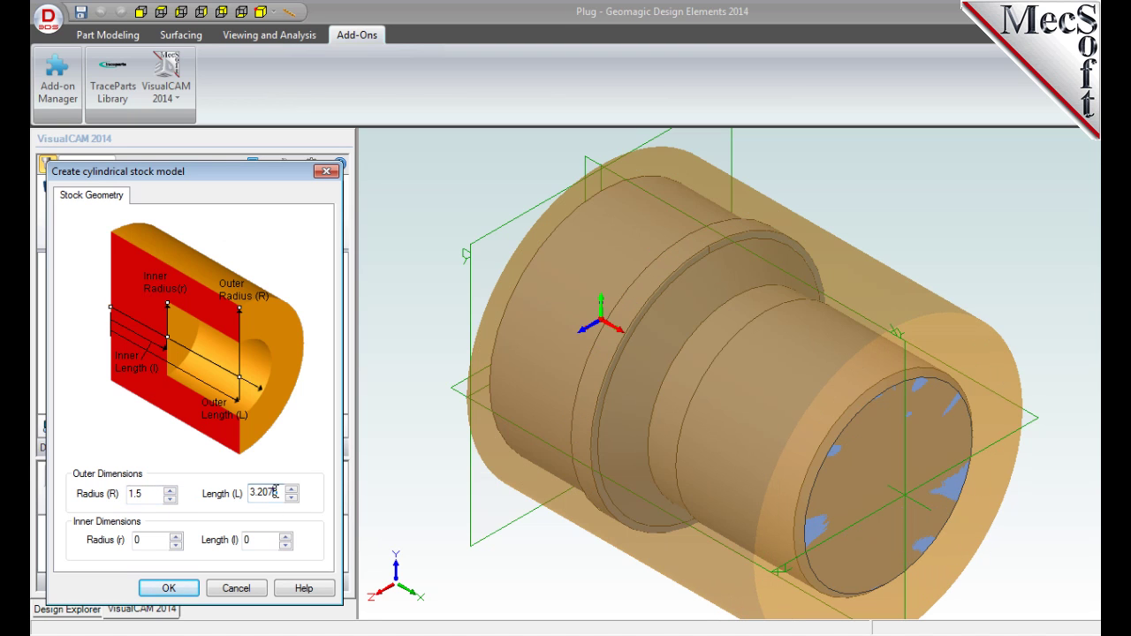
text(3.25)
click(189, 589)
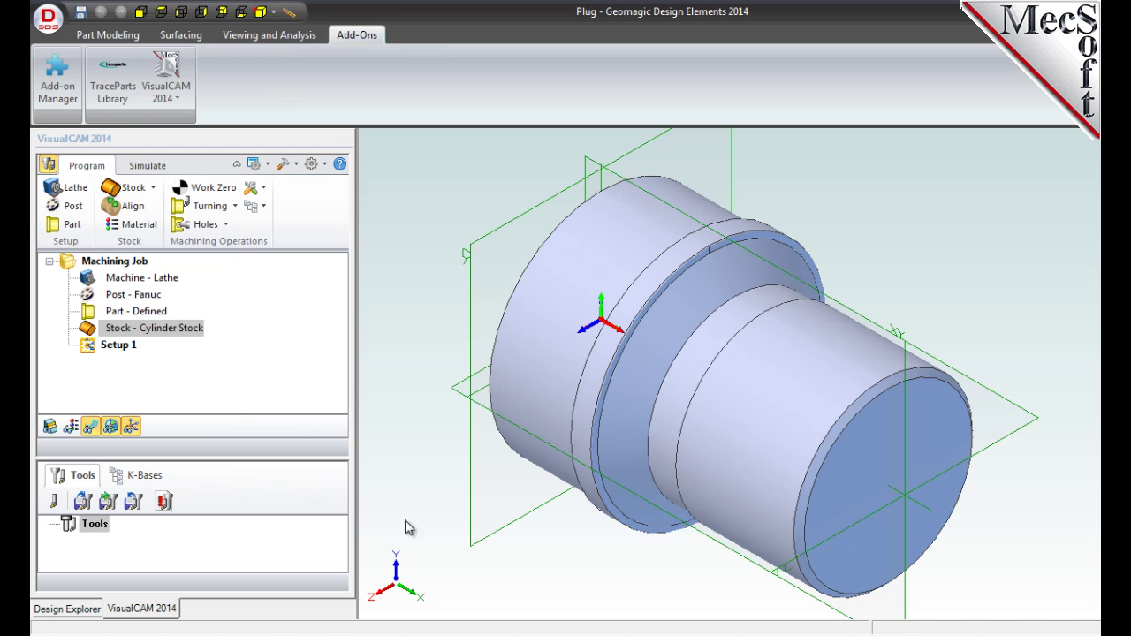
Toggle the stock model's visibility, leaving it displayed around the part
click(52, 433)
click(51, 433)
click(51, 433)
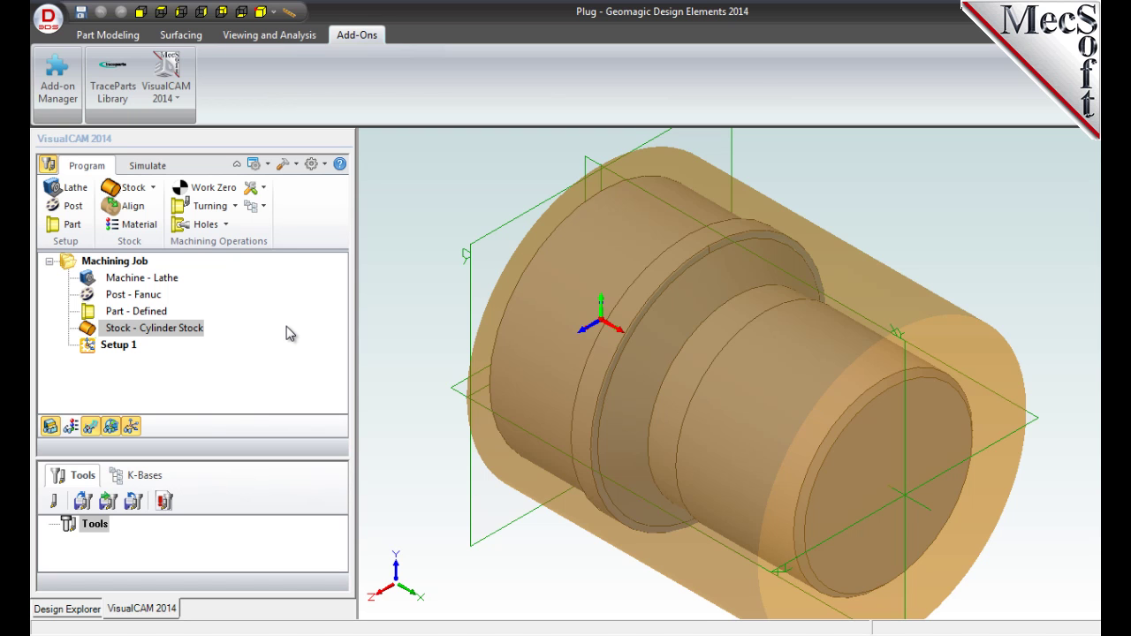
Align the cylinder stock about the part with Z Alignment set to Right
click(122, 206)
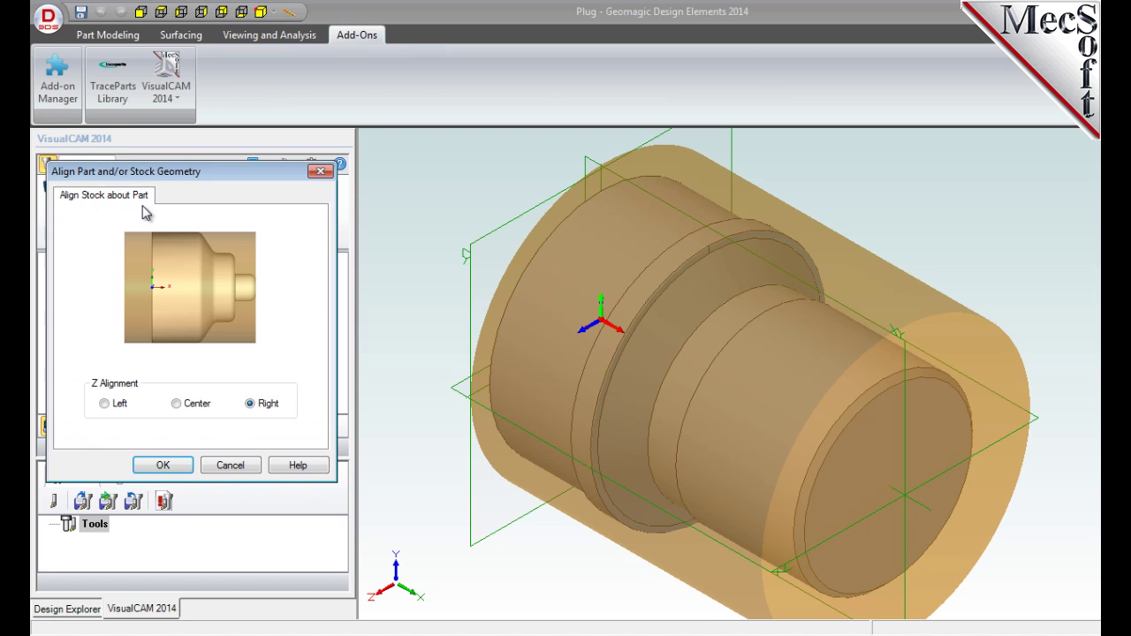
click(251, 404)
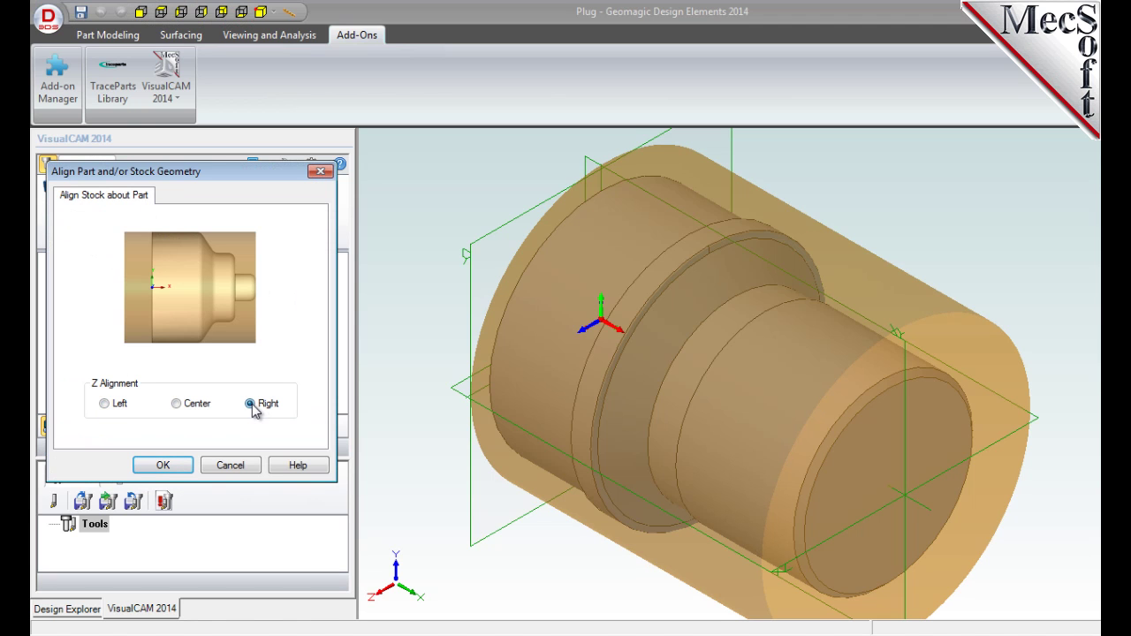
click(163, 466)
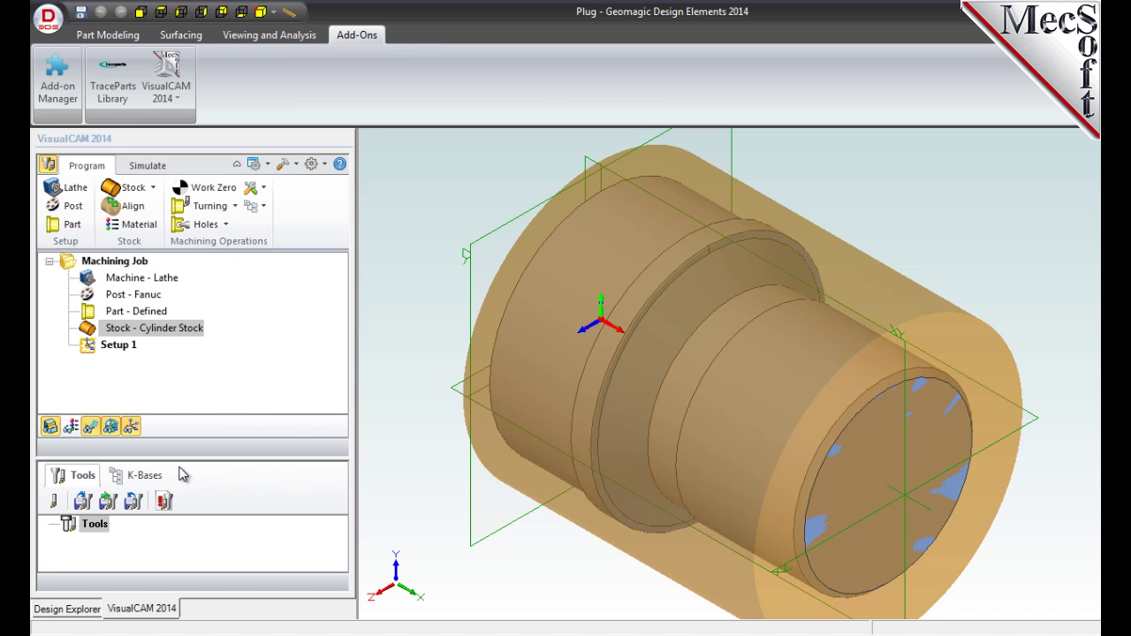
click(914, 497)
Assign ALUMINUM - 6061 from FeedsSpeedsDataINCH.xml as the stock material
click(135, 224)
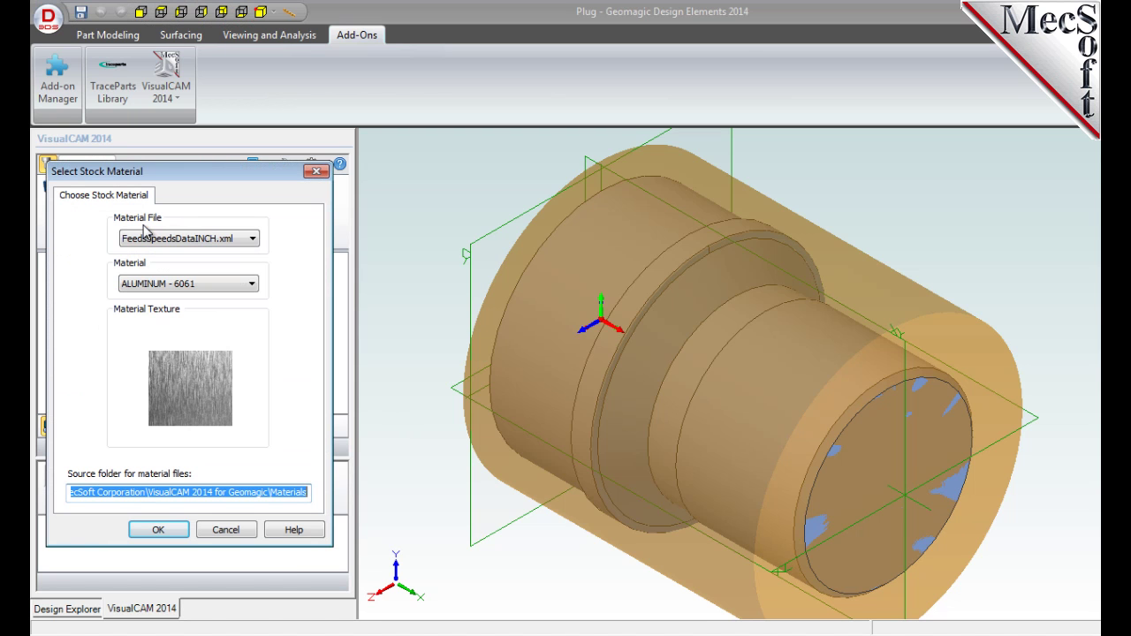
click(252, 284)
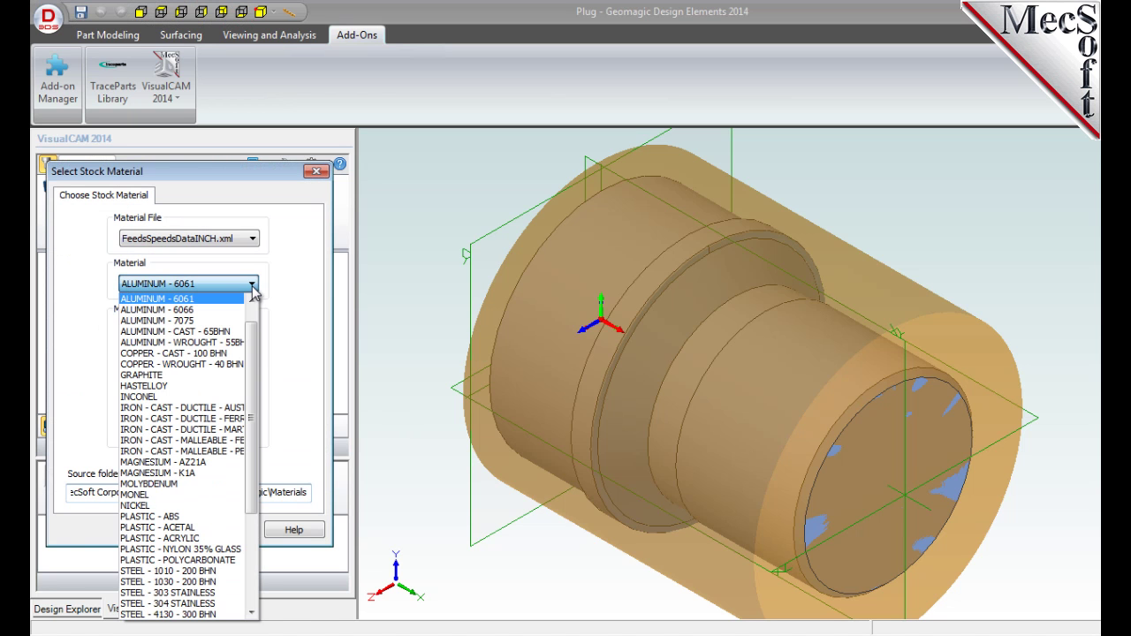
scroll(253, 500, down, 4)
scroll(256, 459, up, 5)
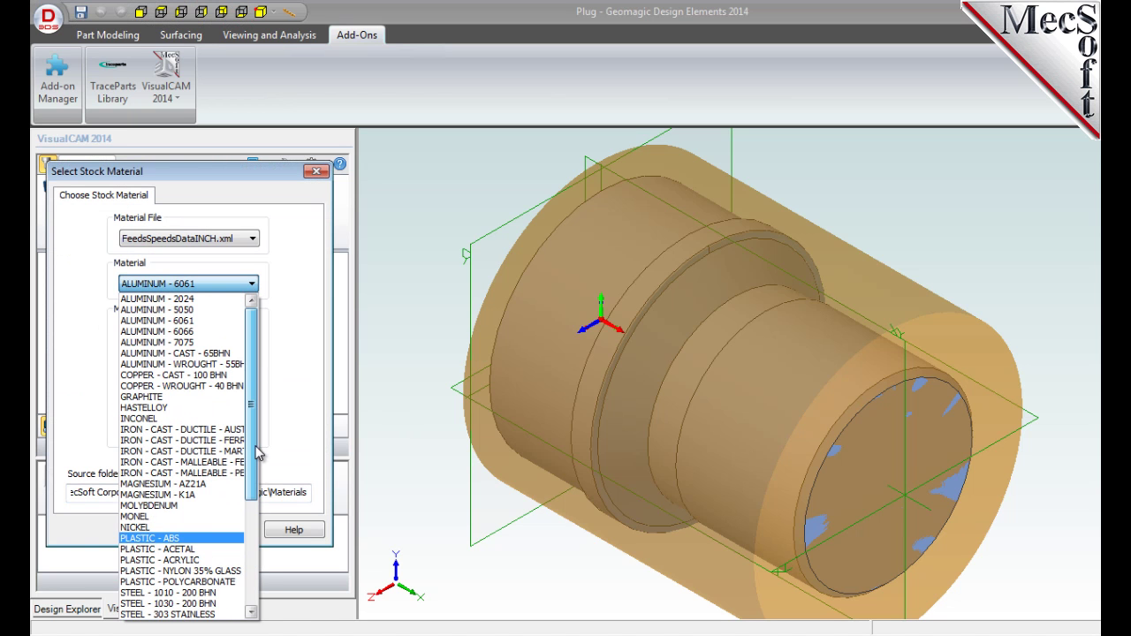
click(195, 323)
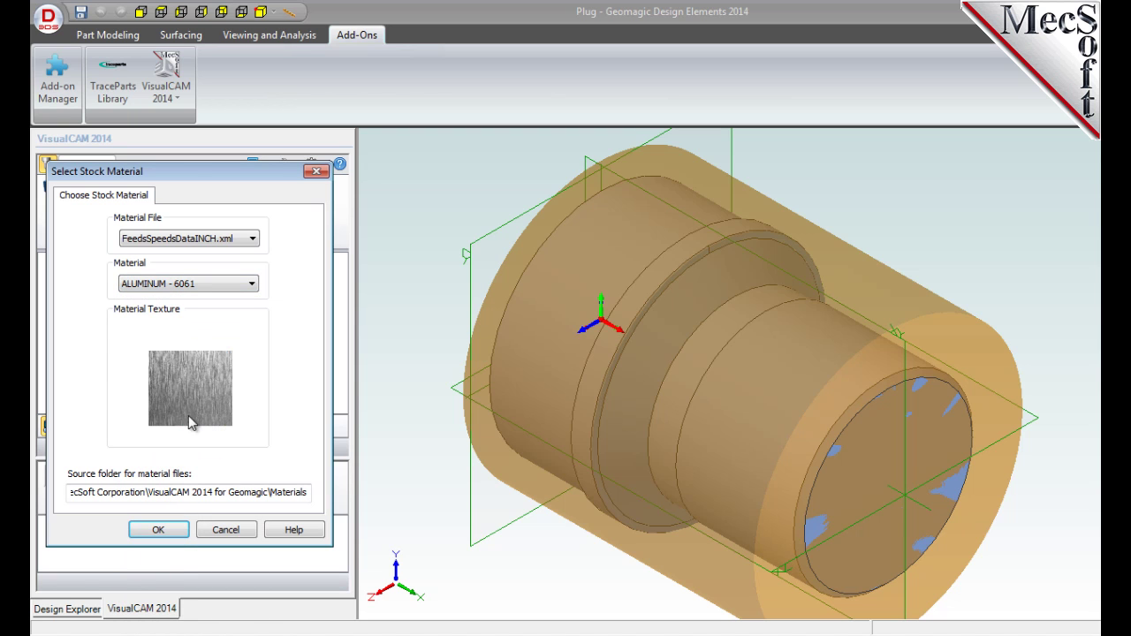
click(171, 530)
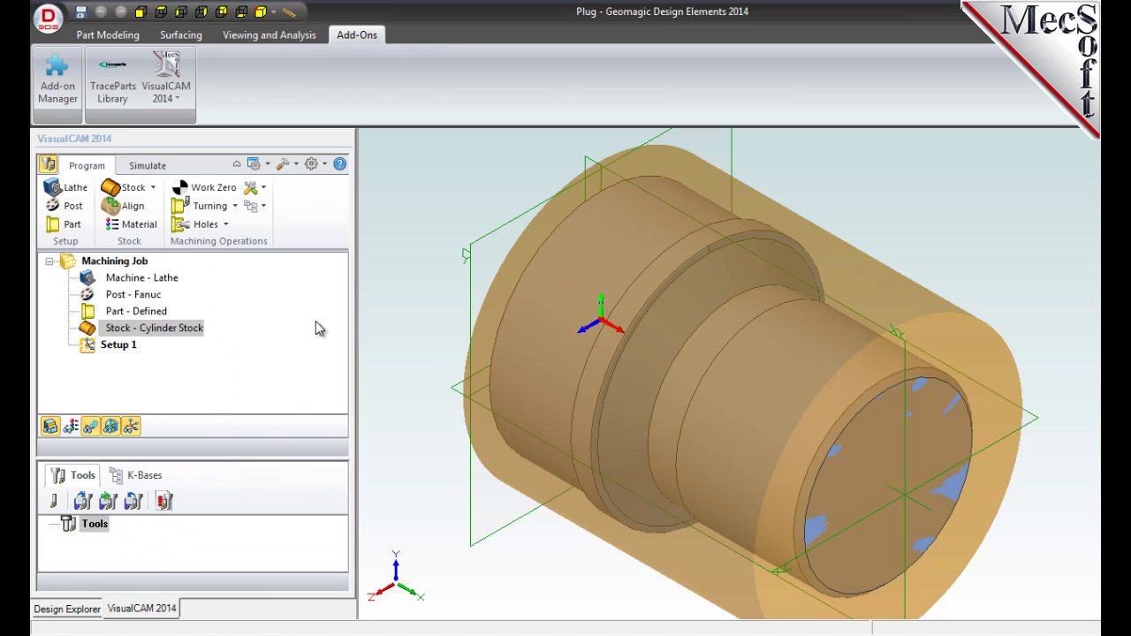
Examine the stock in the separate simulation window with its material texture displayed, and return to the main model view
click(146, 167)
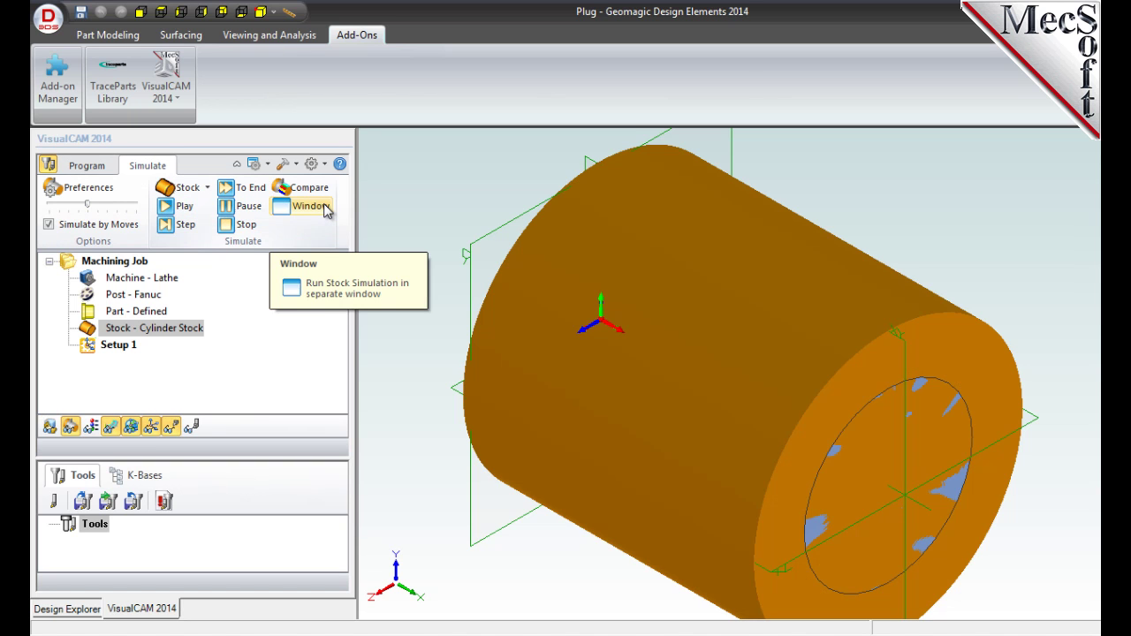
click(309, 206)
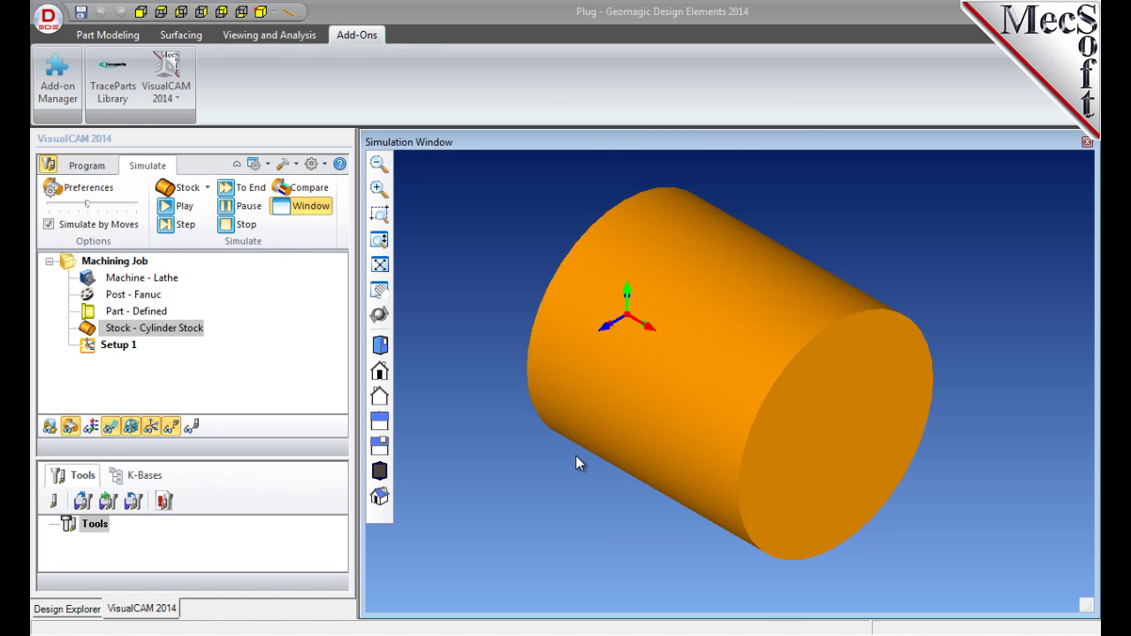
click(93, 431)
click(93, 430)
click(93, 430)
click(92, 431)
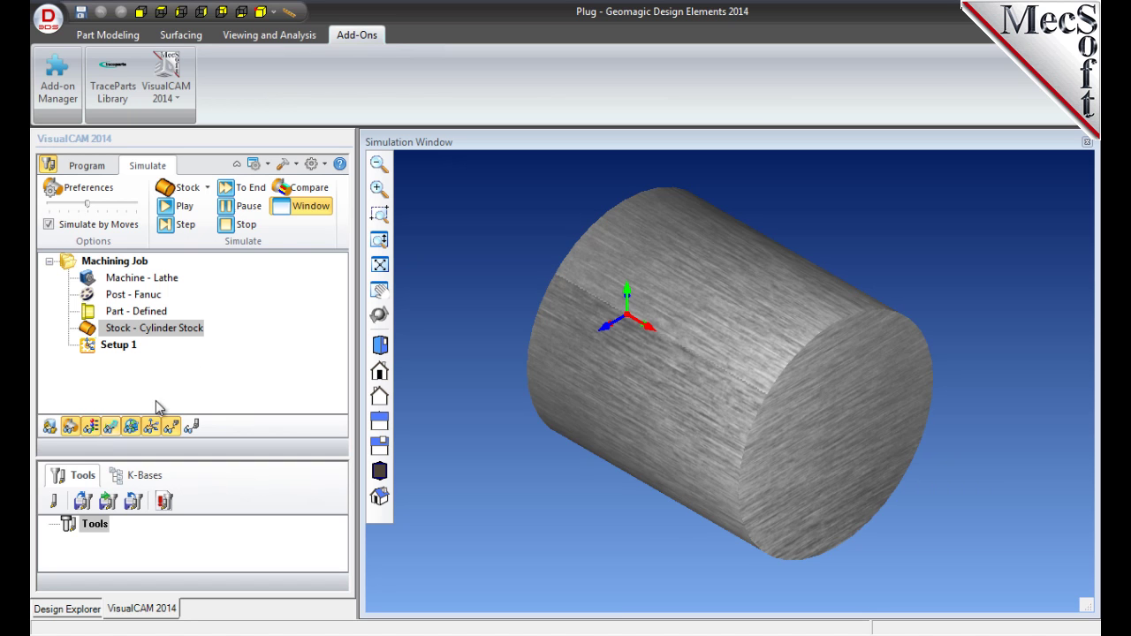
click(305, 209)
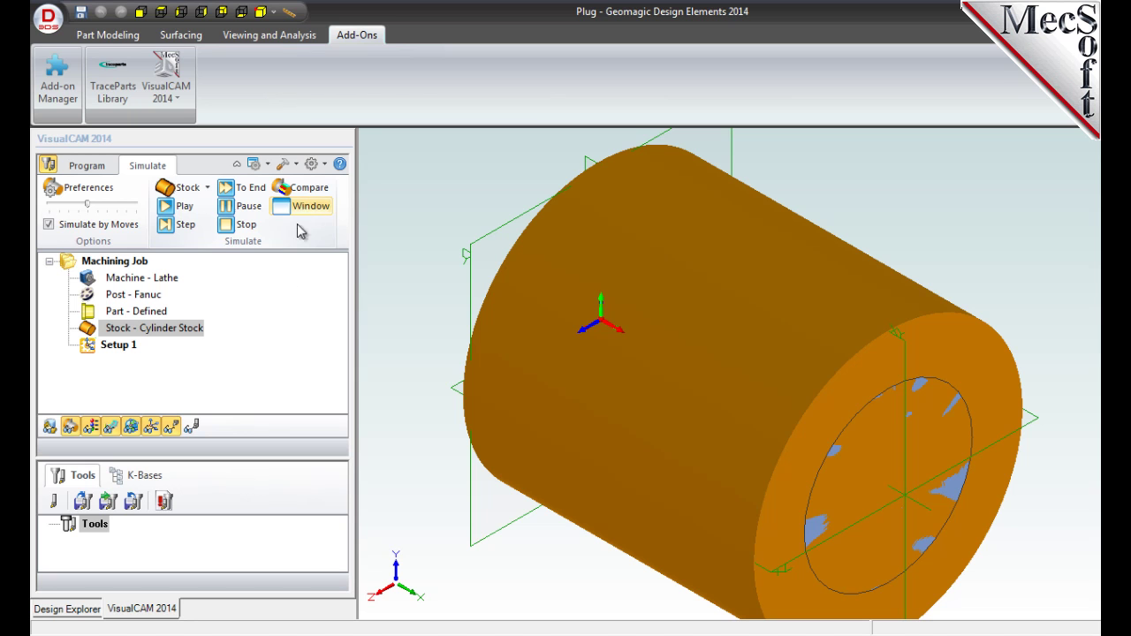
Create a Work Zero under Setup 1, set to the Stock Box with the Right Most zero face
click(116, 346)
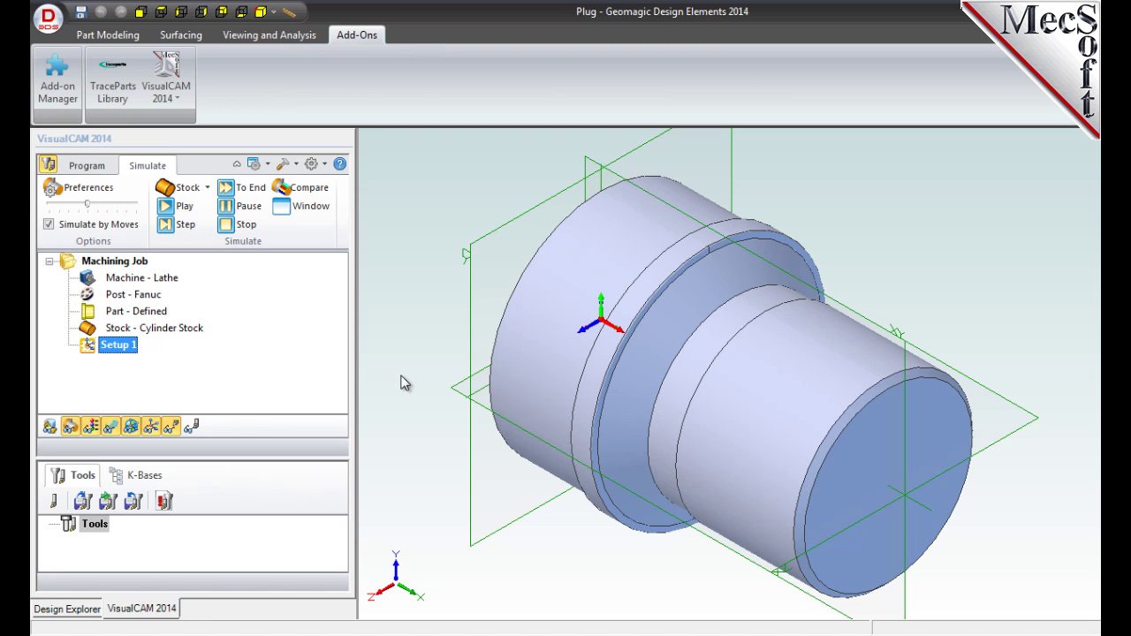
click(91, 168)
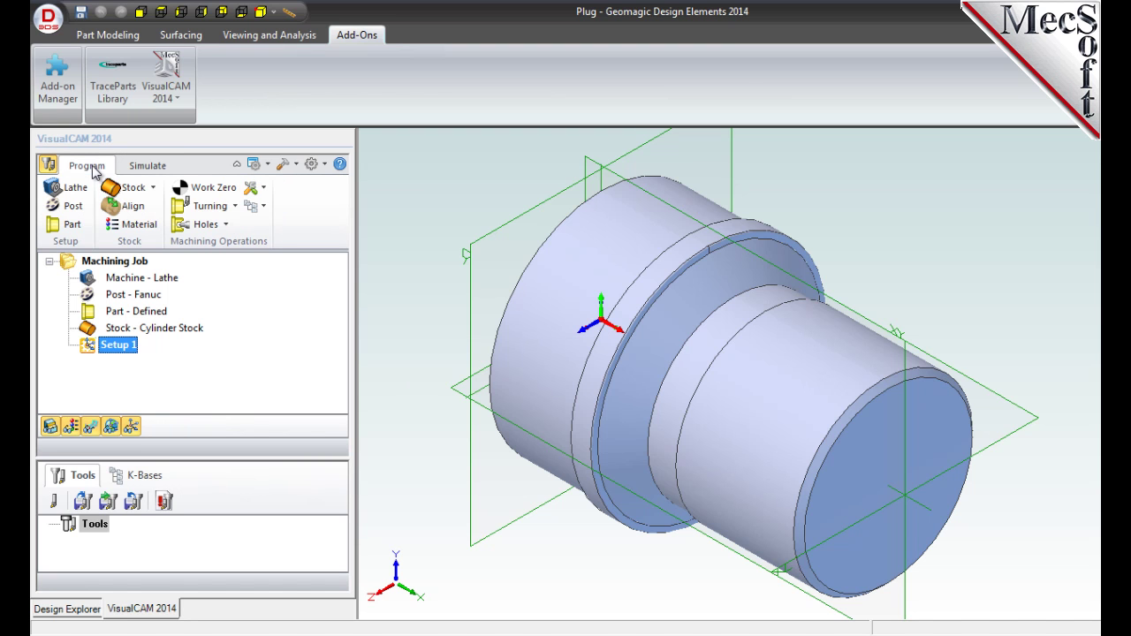
click(211, 187)
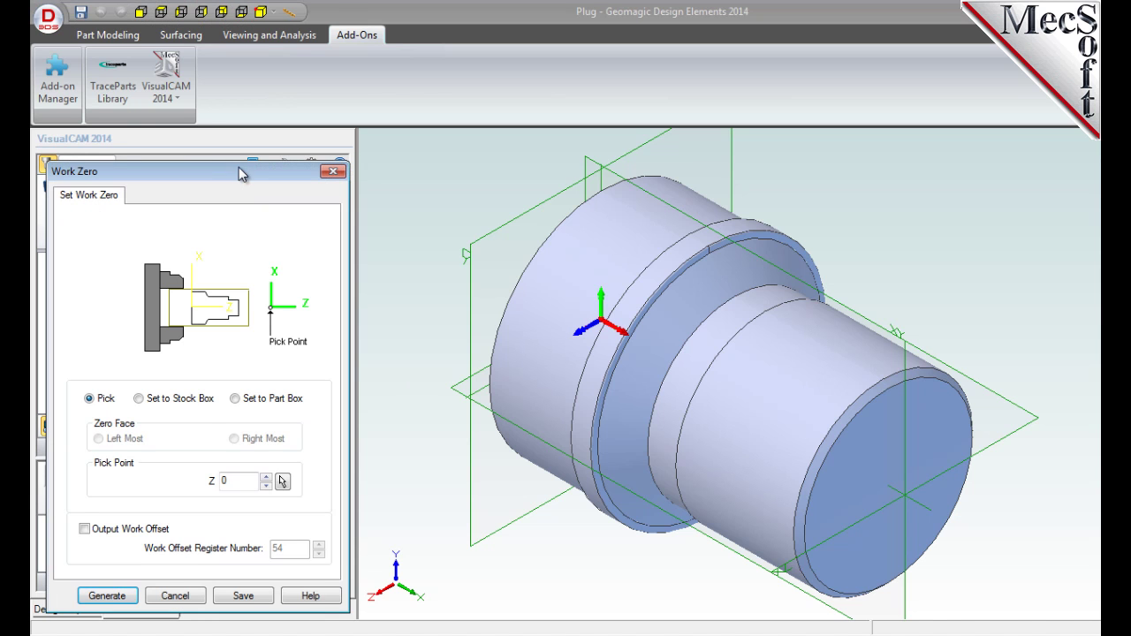
click(138, 398)
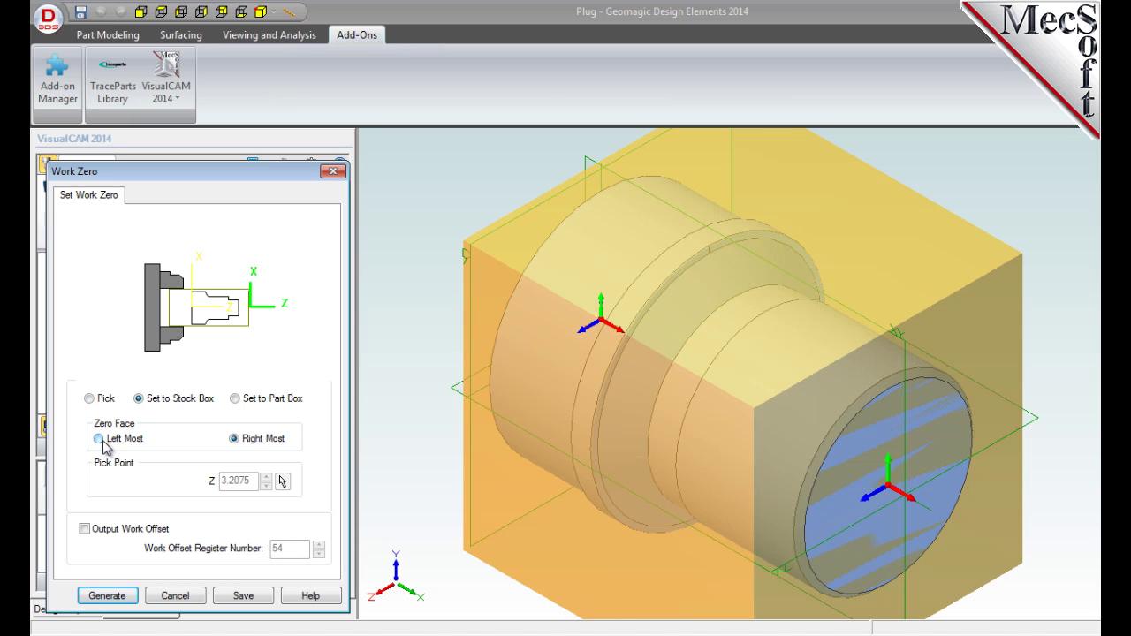
click(236, 440)
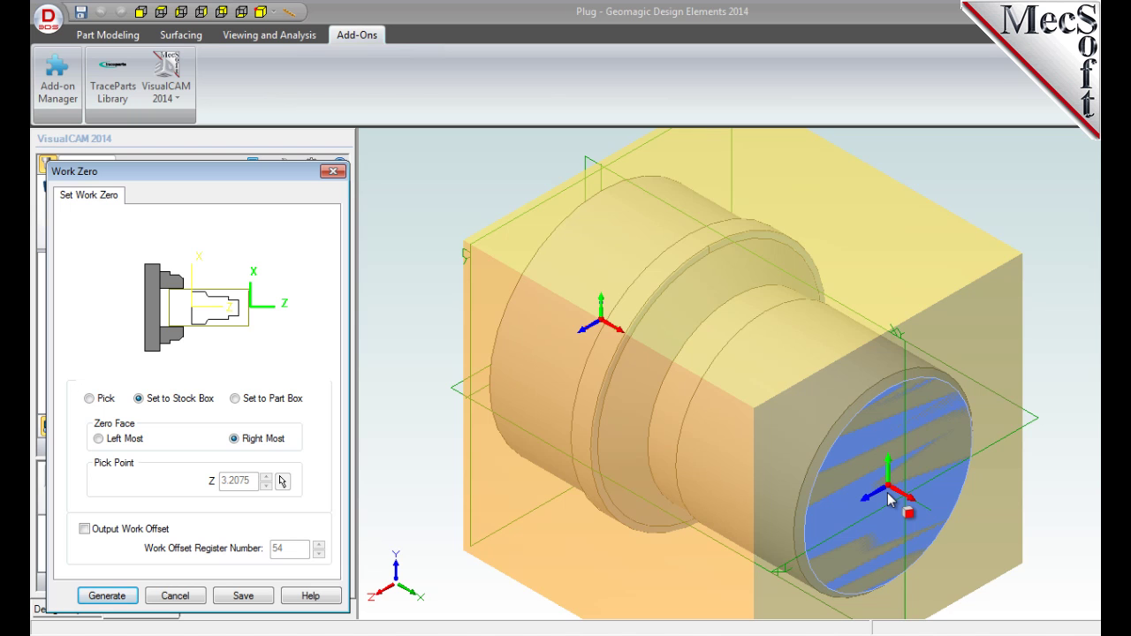
click(116, 598)
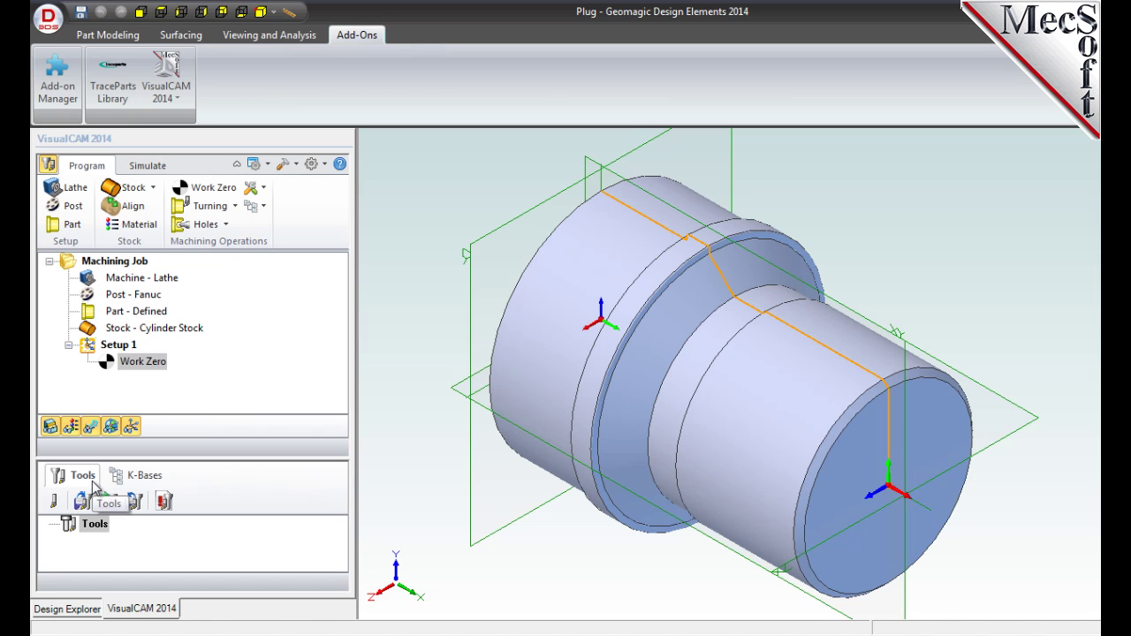
Define a diamond insert tool named Diamond Insert-OD with a tip radius of 0.02, keeping the inscribed circle radius 0.5 and tip angle 55
click(53, 502)
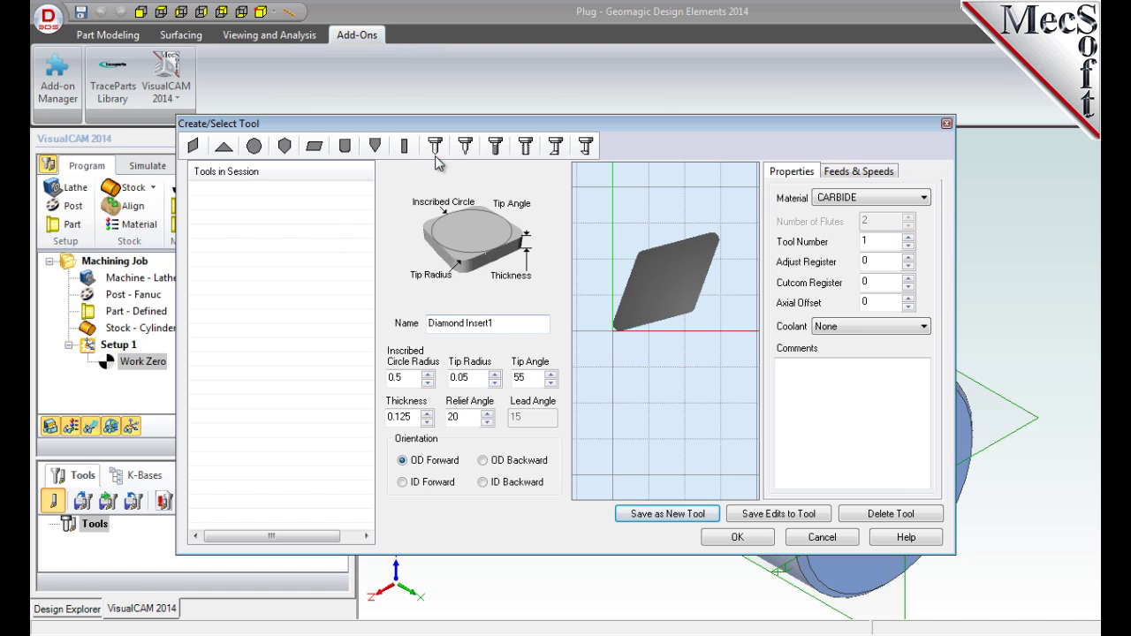
click(197, 151)
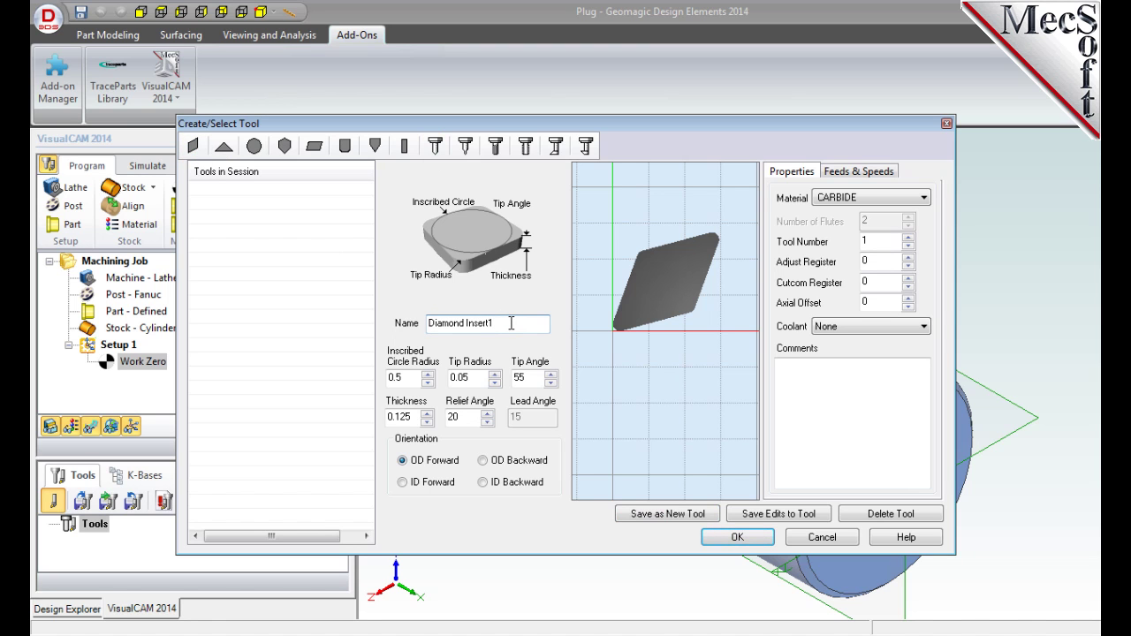
key(BackSpace)
text(-0)
text(D)
click(417, 378)
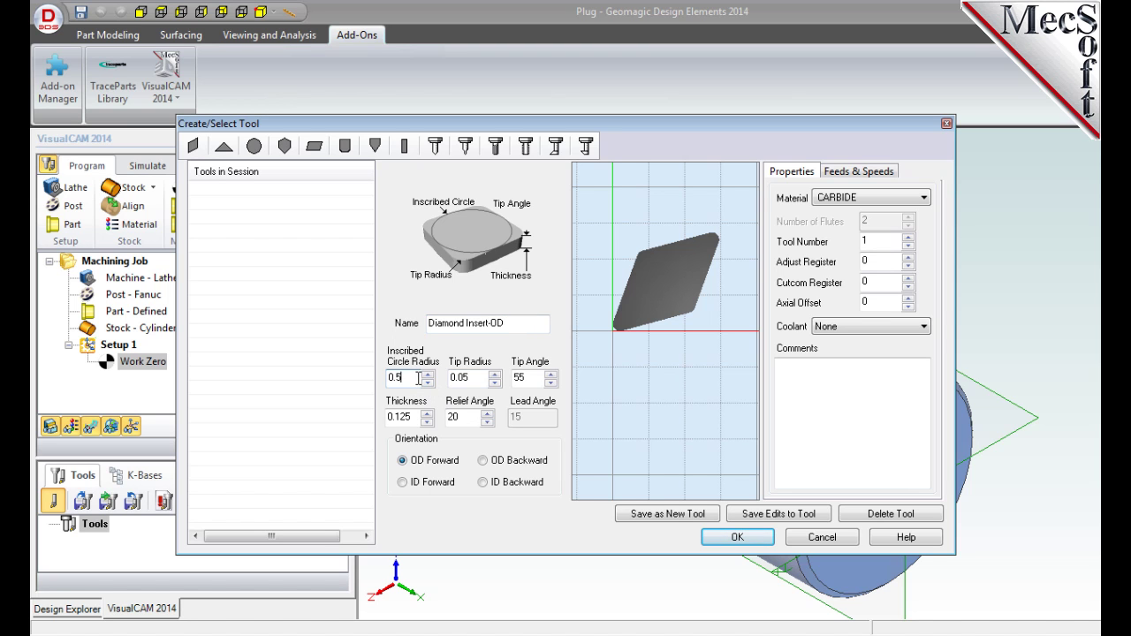
double_click(478, 377)
text(0.02)
click(535, 376)
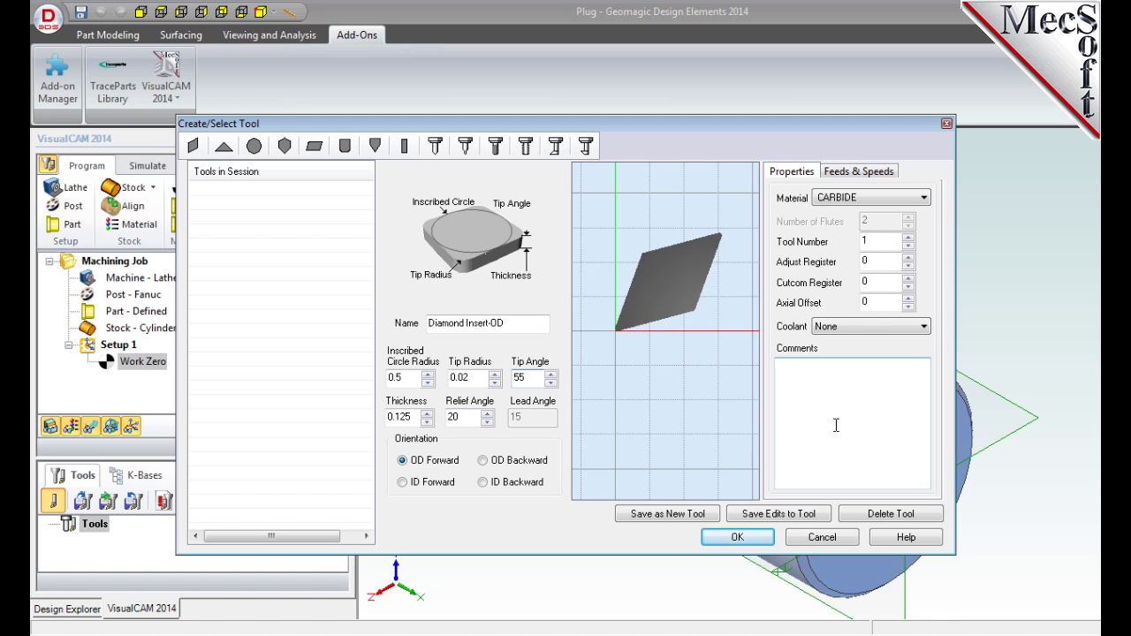
Set the tool's spindle speed to 300 RPM, its maximum speed to 350 RPM and its feed rate units to IPM
click(855, 173)
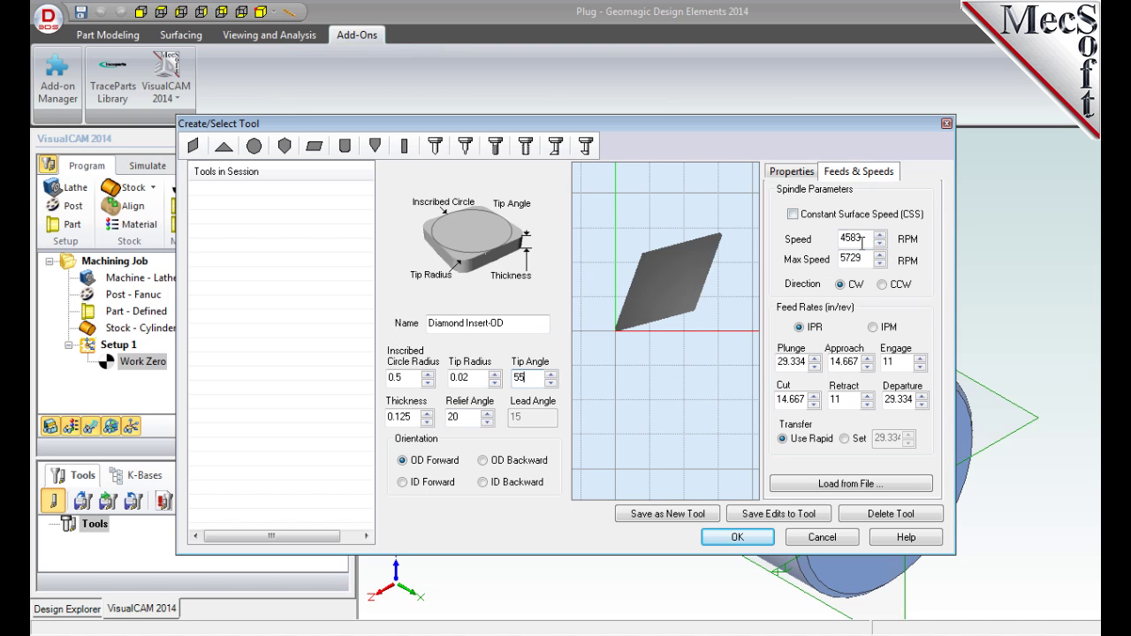
drag(870, 237, 836, 240)
text(300)
drag(871, 258, 840, 257)
text(350)
click(874, 328)
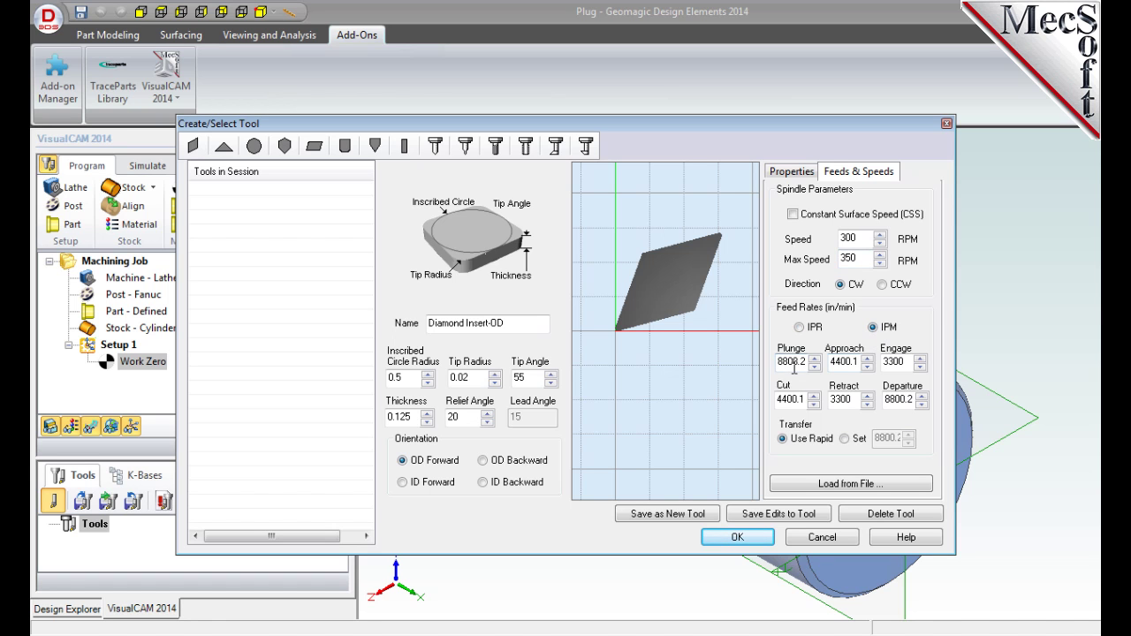
Set the tool's plunge feed to 5 and its approach and engage feeds to 7.5 in/min
double_click(788, 362)
text(5)
double_click(846, 362)
text(7.5)
double_click(895, 362)
text(7.5)
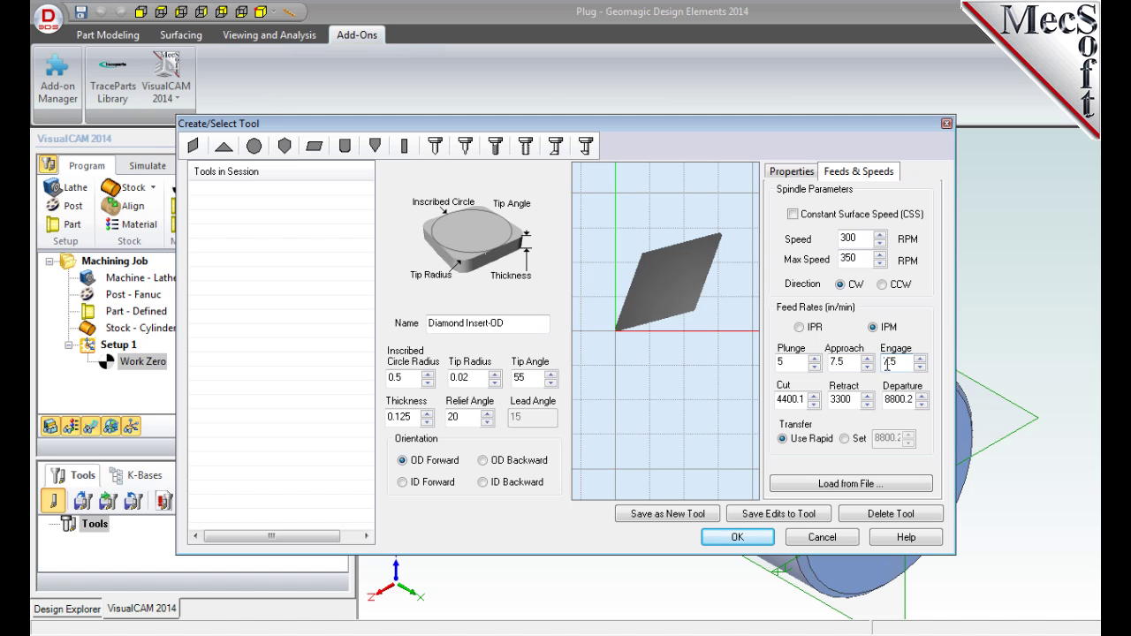
Set the tool's cut feed to 10 and its retract and departure feeds to 15 in/min, with transfers using rapid
double_click(787, 399)
text(100)
double_click(842, 399)
text(15)
double_click(896, 398)
text(15)
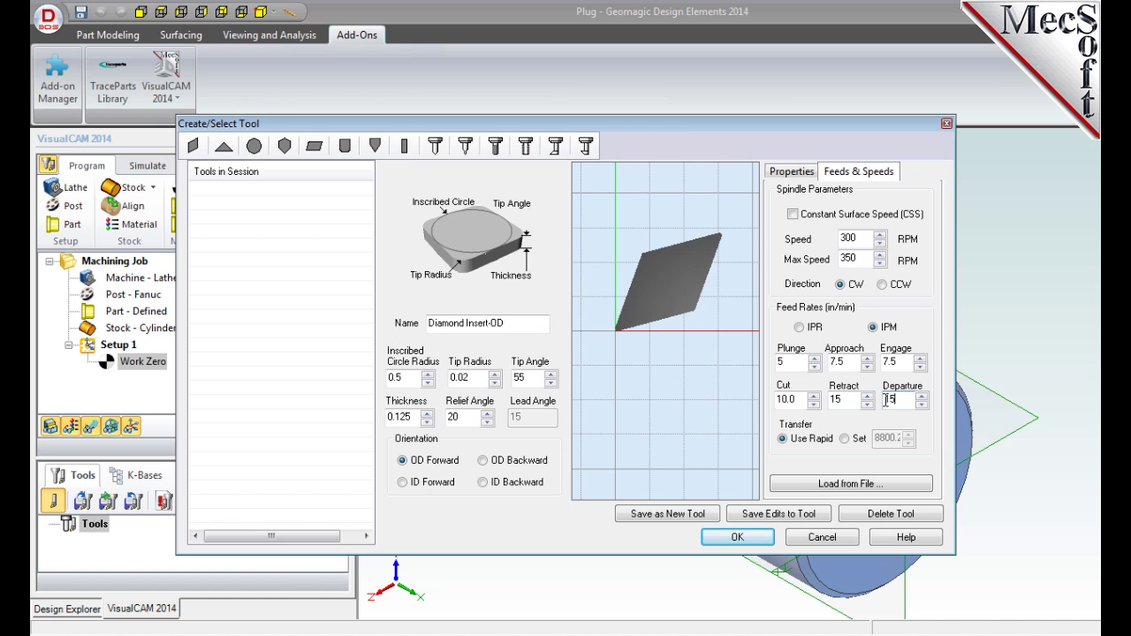
click(783, 439)
Save Diamond Insert-OD as a new tool in the session and select it in the tool list
click(664, 516)
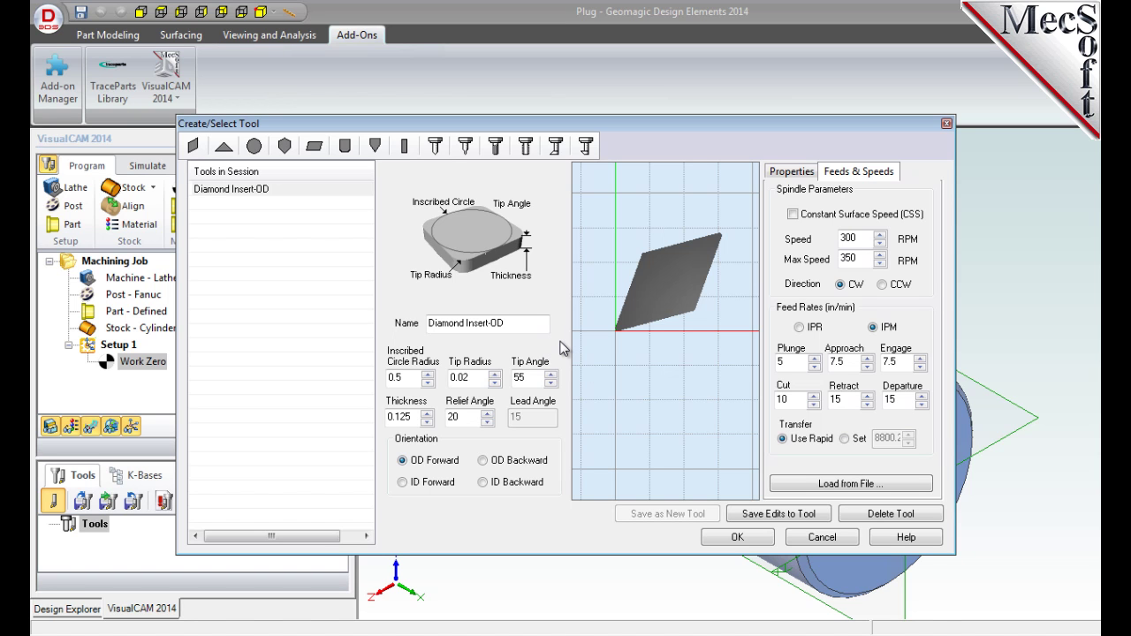
click(265, 189)
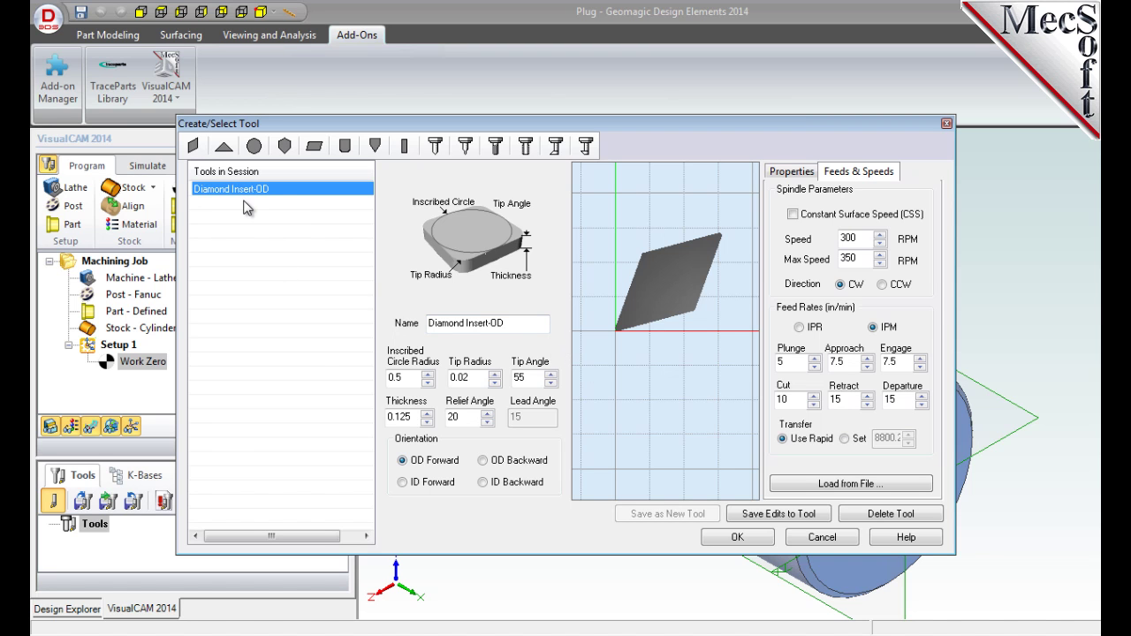
click(735, 538)
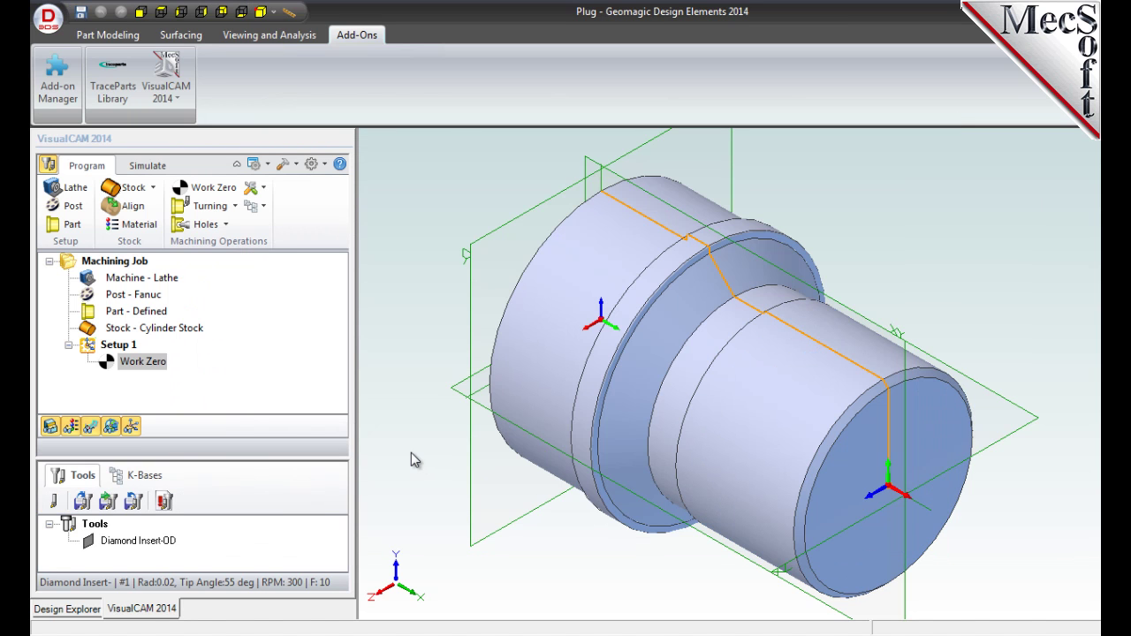
click(130, 543)
Start a Turn Roughing operation using Diamond Insert-OD and load the feeds and speeds from the tool
click(236, 208)
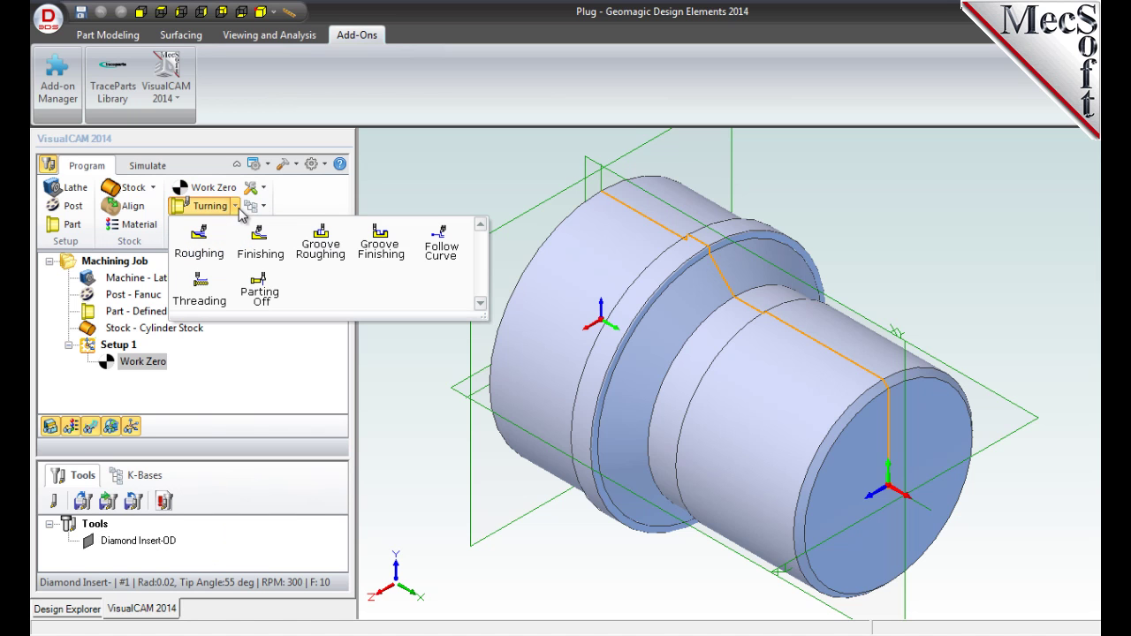
click(225, 256)
drag(258, 172, 258, 84)
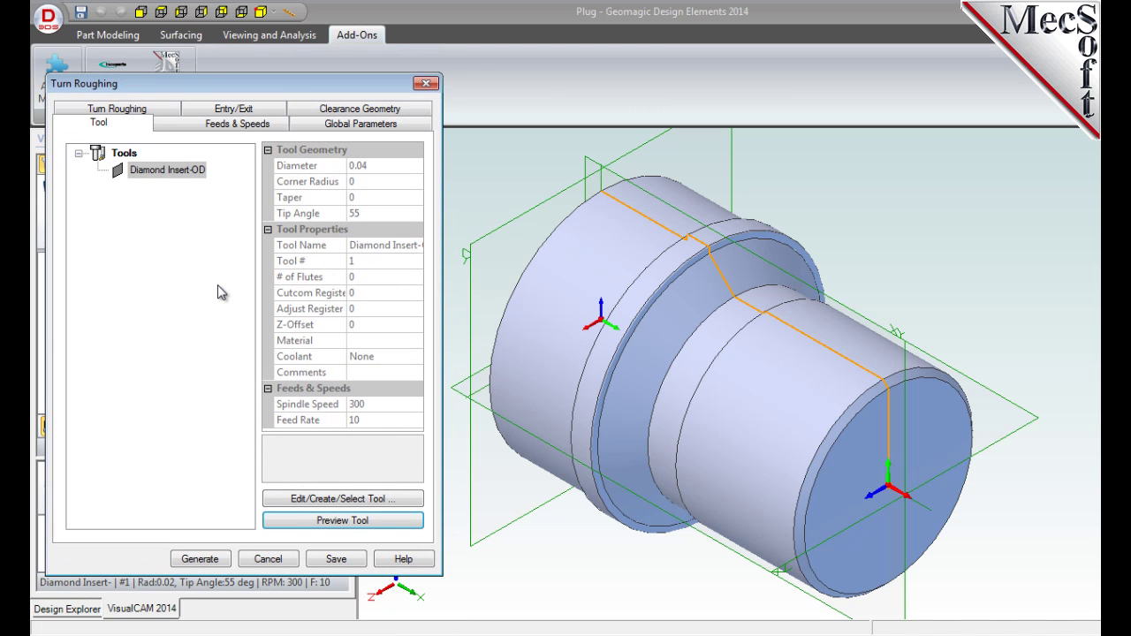
click(189, 172)
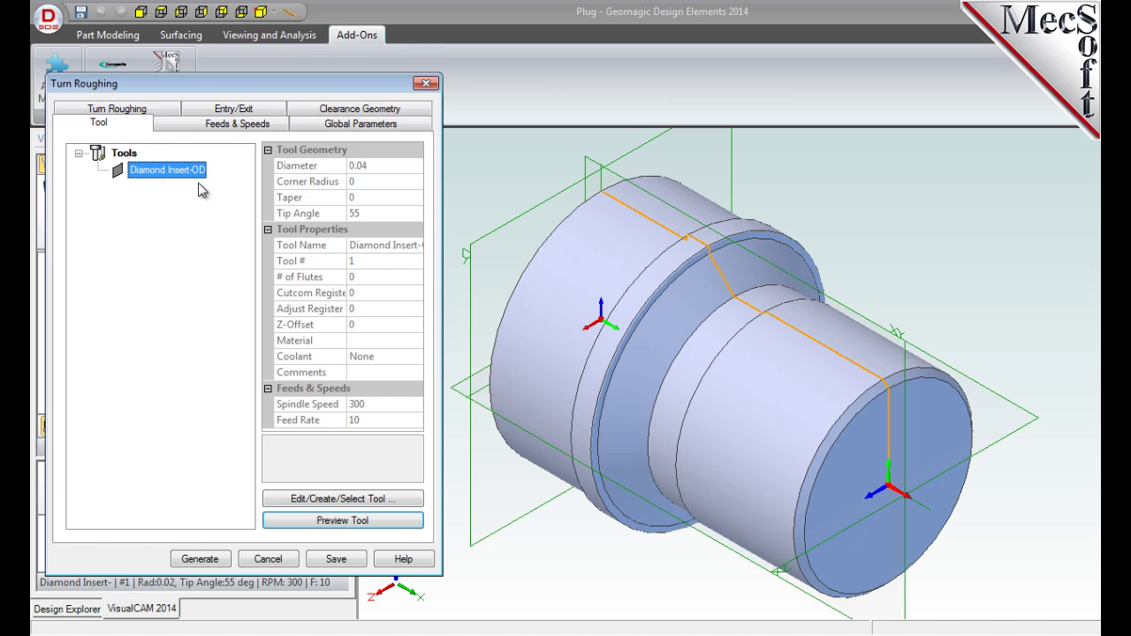
drag(193, 92, 506, 111)
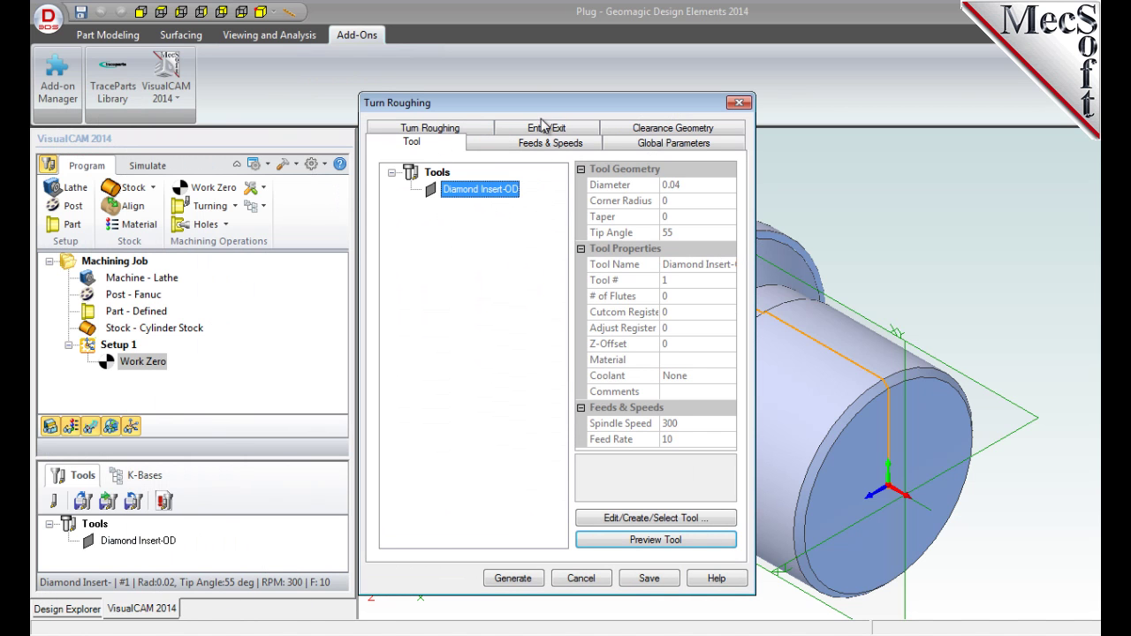
drag(549, 108, 239, 89)
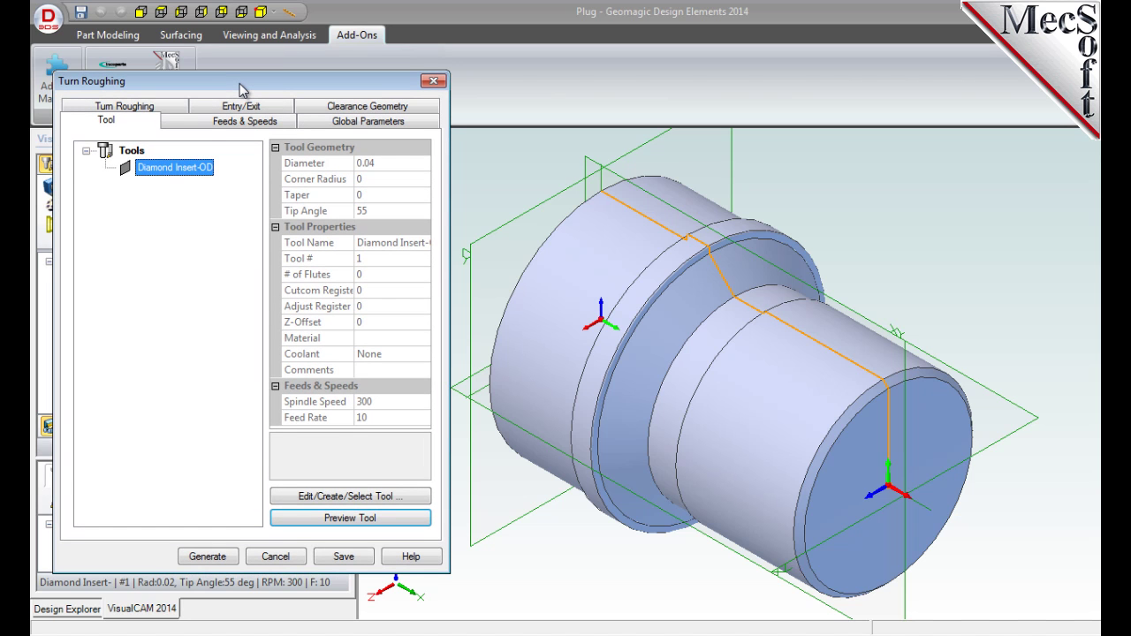
click(243, 121)
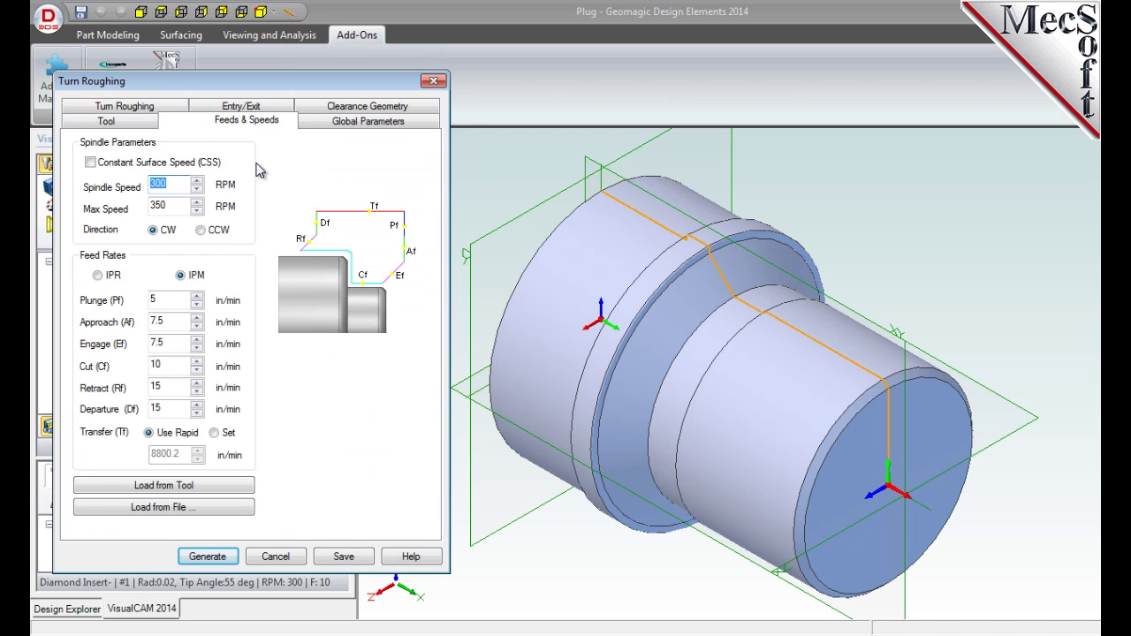
click(169, 487)
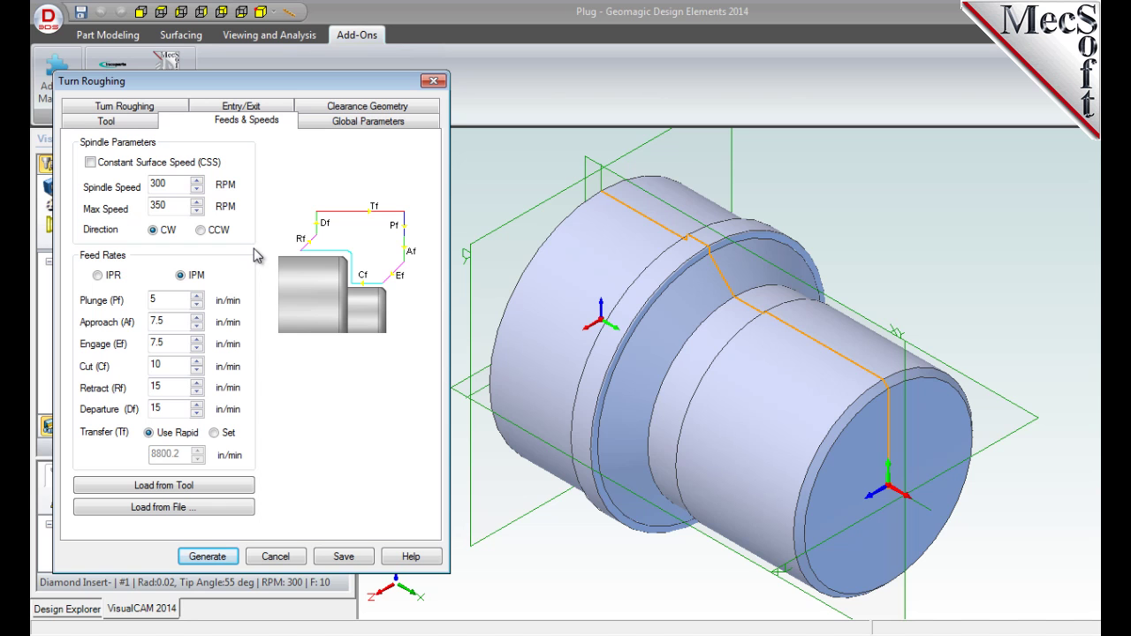
Set the roughing operation's cut transfer to Clearance Plane and its approach type to Outer Diameter
click(354, 107)
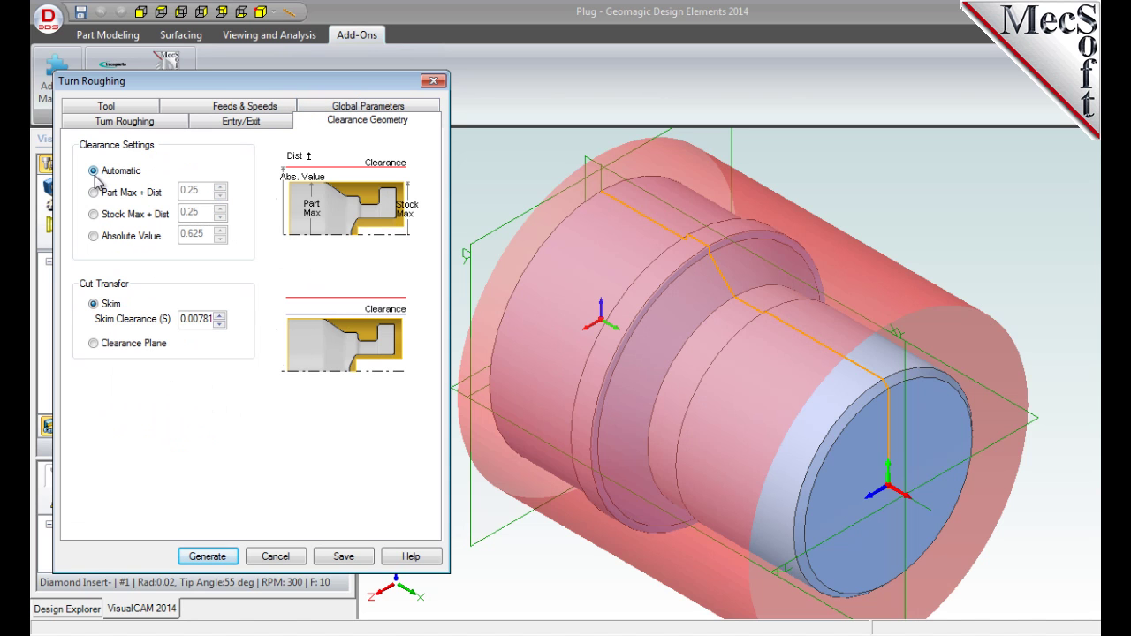
click(94, 344)
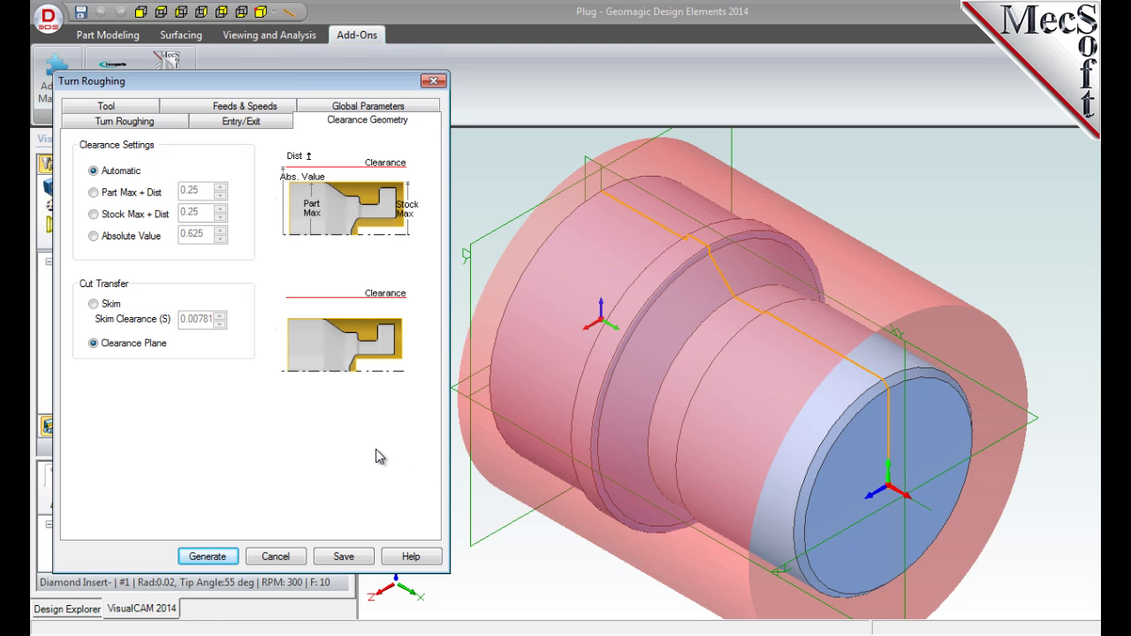
click(354, 106)
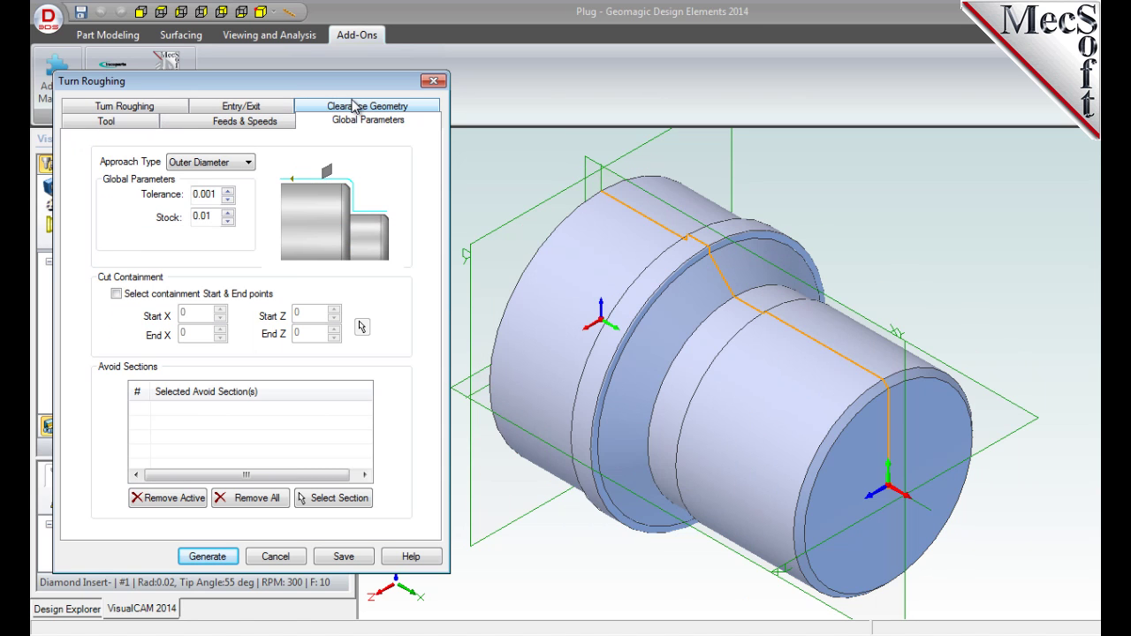
click(249, 165)
click(212, 177)
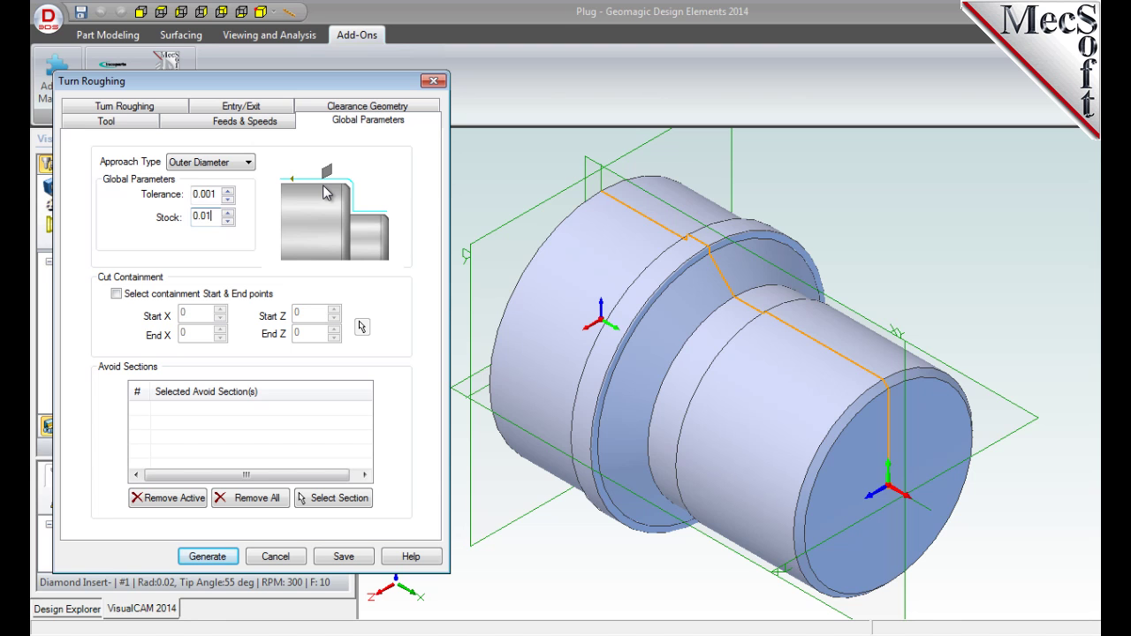
Toggle the Final Cleanup Pass option for the linear cuts, and set the entry approach and engage lengths to 0.025
click(127, 107)
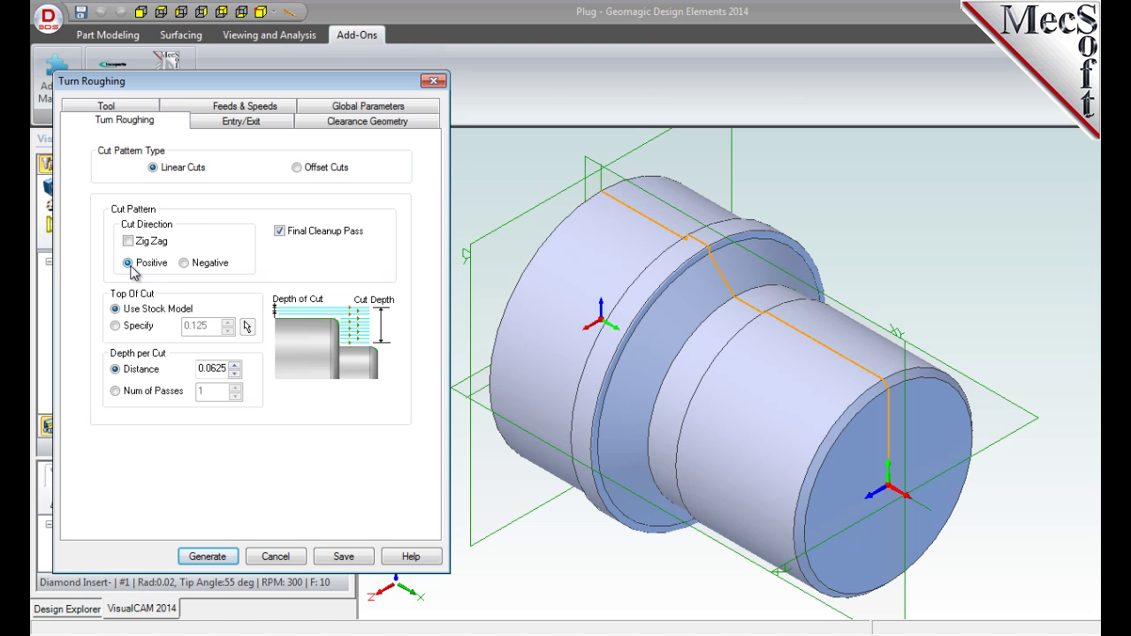
click(279, 232)
click(242, 122)
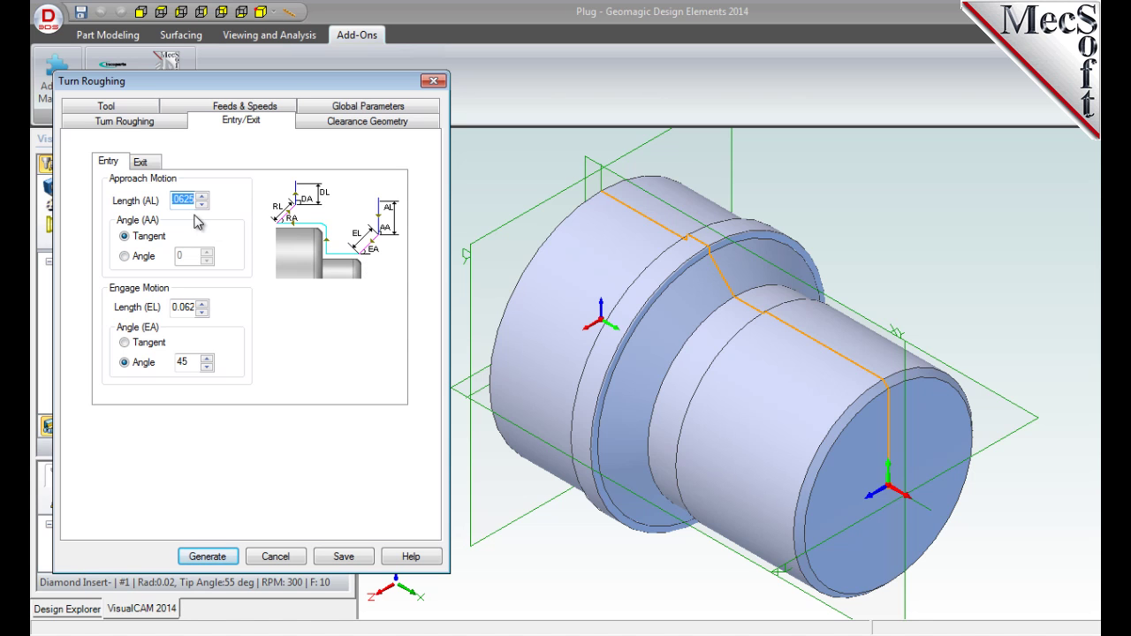
text(0.025)
double_click(185, 307)
text(0.025)
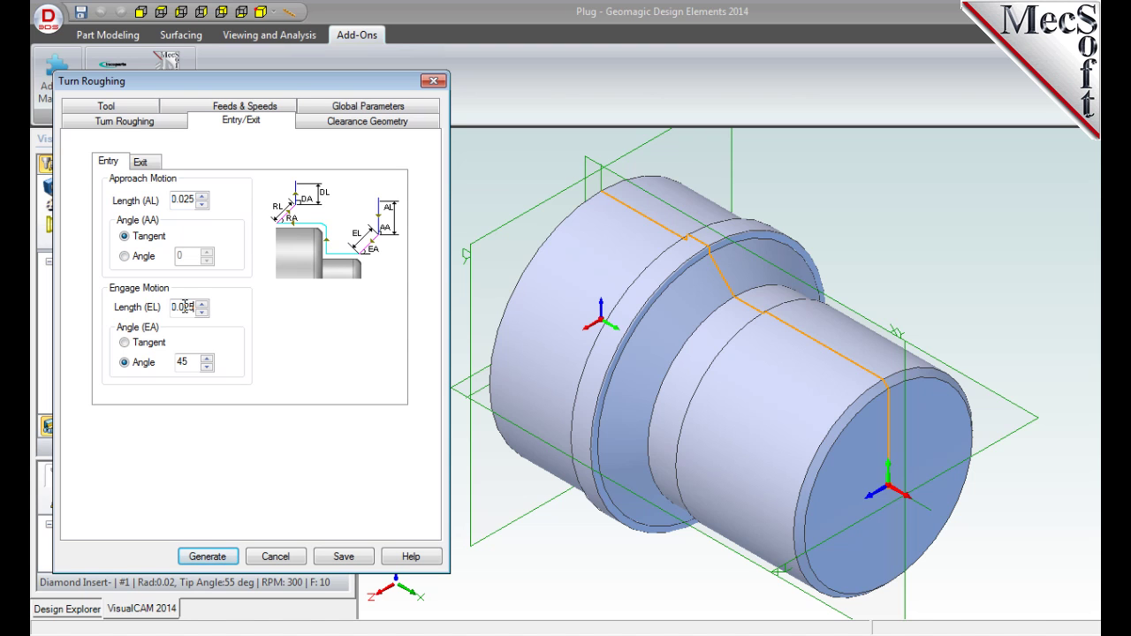
Set the roughing operation's exit retract and depart lengths to 0.025 and generate the toolpath
click(152, 165)
double_click(182, 201)
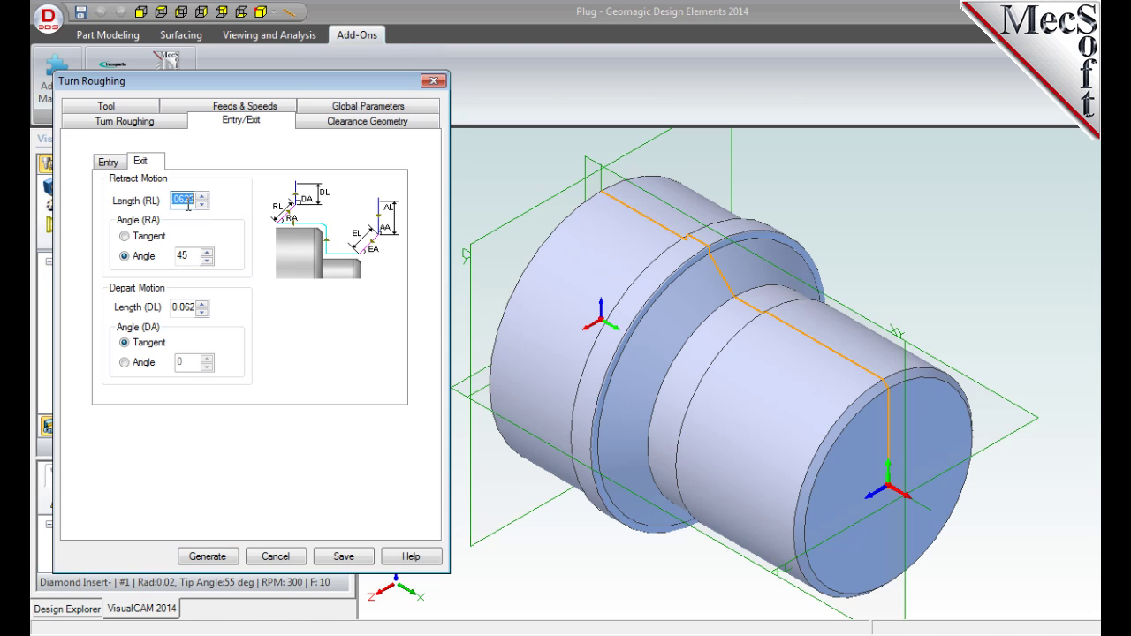
text(0.025)
double_click(181, 305)
text(0.025)
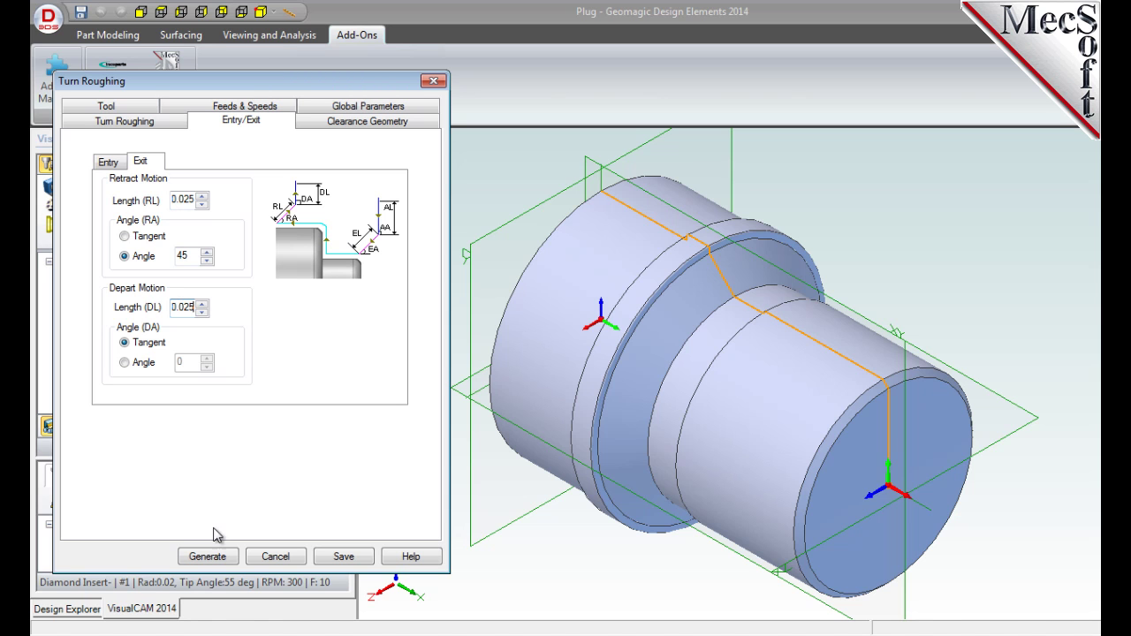
click(217, 556)
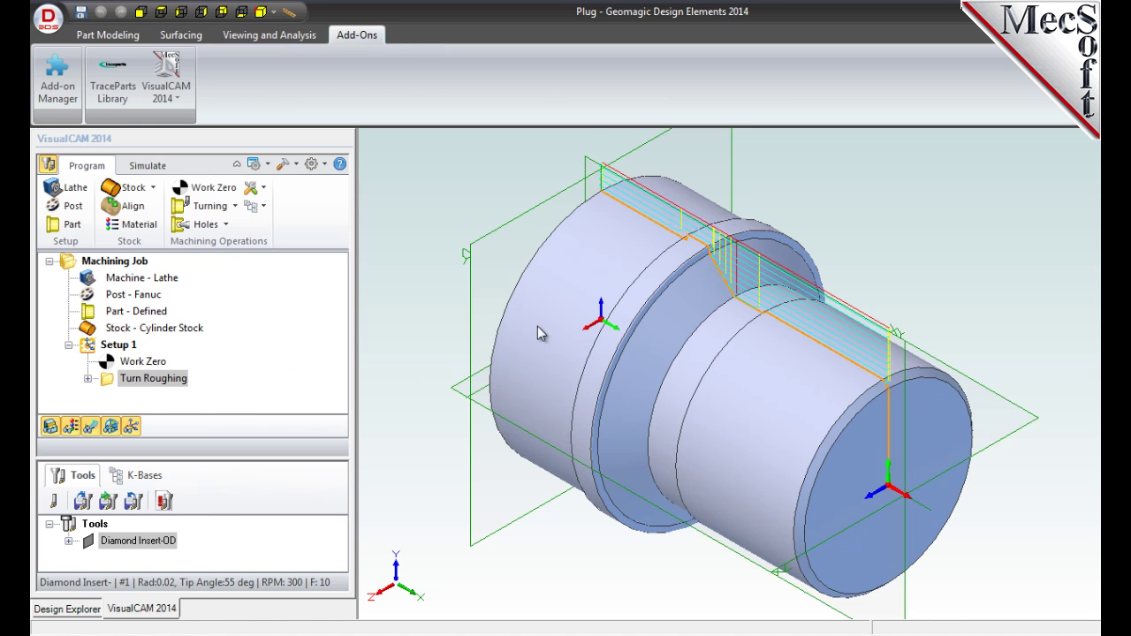
Toggle the toolpath visibility off and on to check the roughing passes against the part
click(91, 428)
click(91, 428)
click(92, 428)
click(92, 428)
Set the simulation display mode to 3 Quarter in the simulation preferences
click(149, 166)
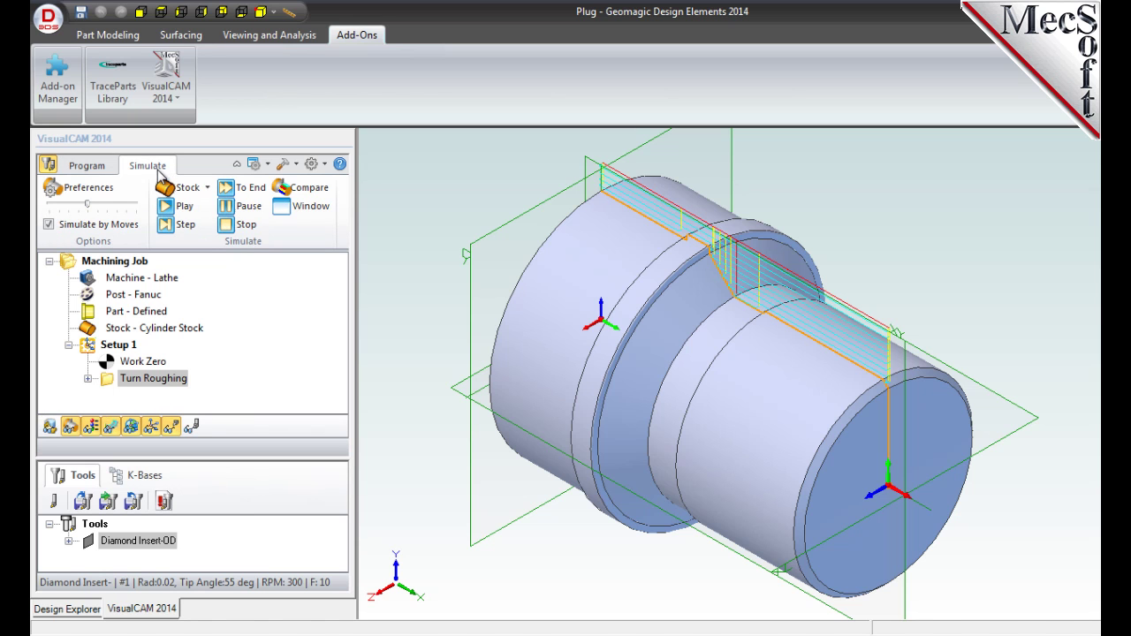
click(102, 190)
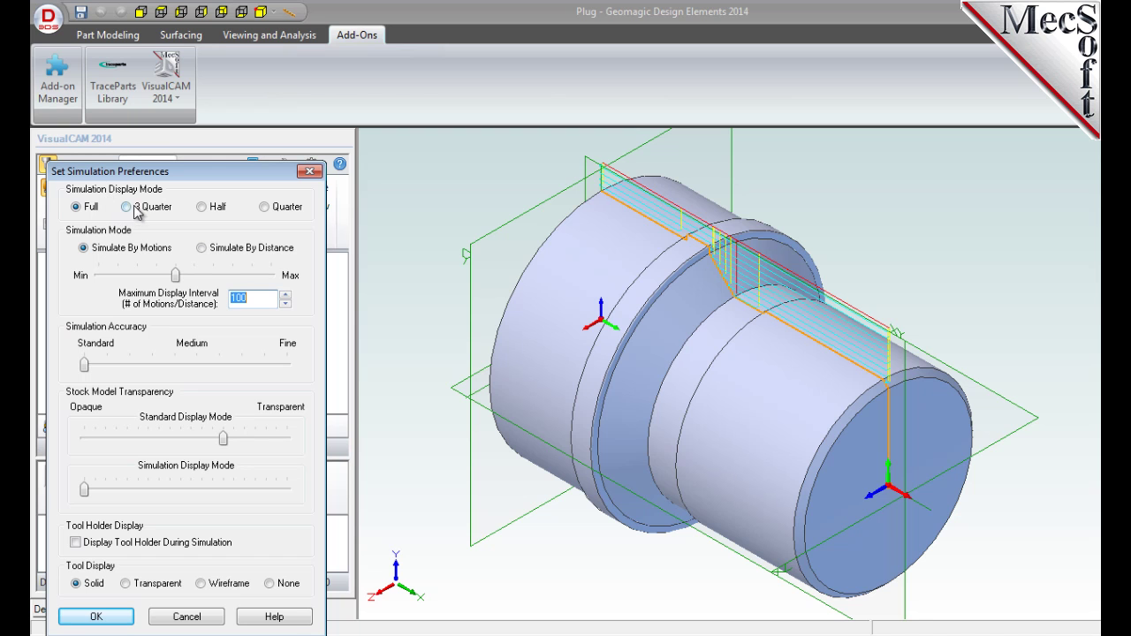
click(127, 210)
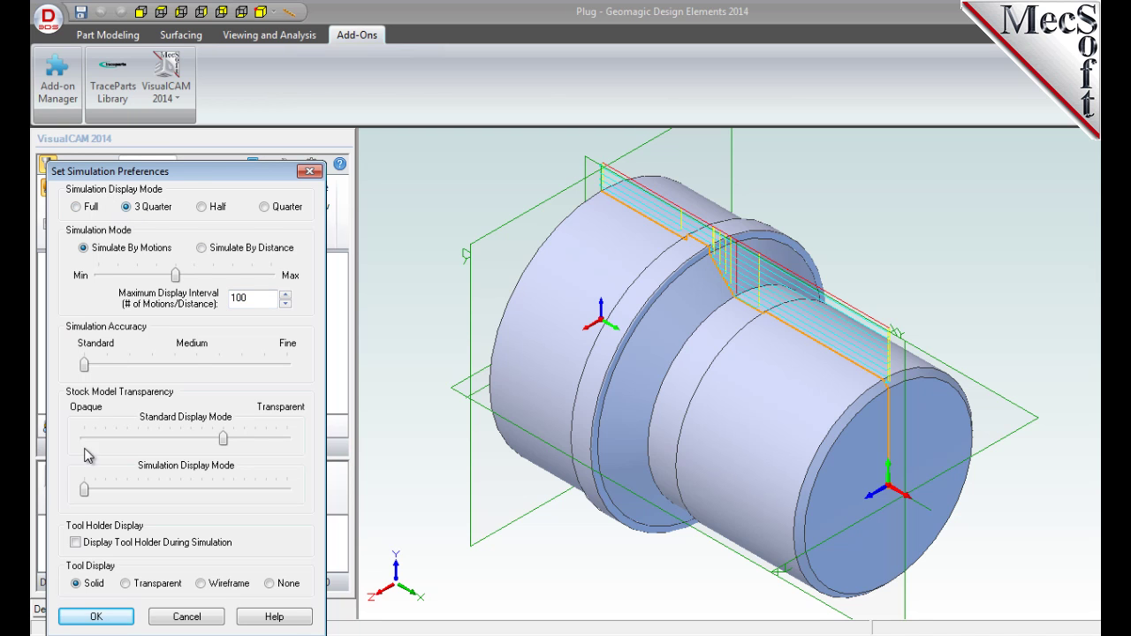
click(96, 617)
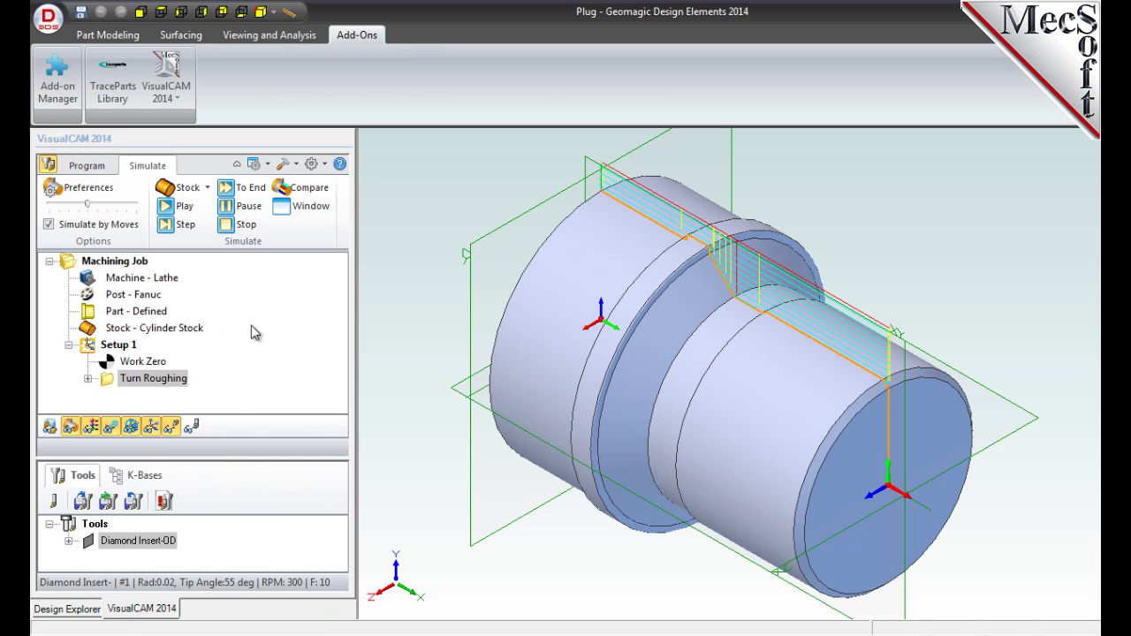
In the simulation window, disable Simulate by Moves, reduce the simulation interval to its minimum and play the Turn Roughing simulation
click(310, 209)
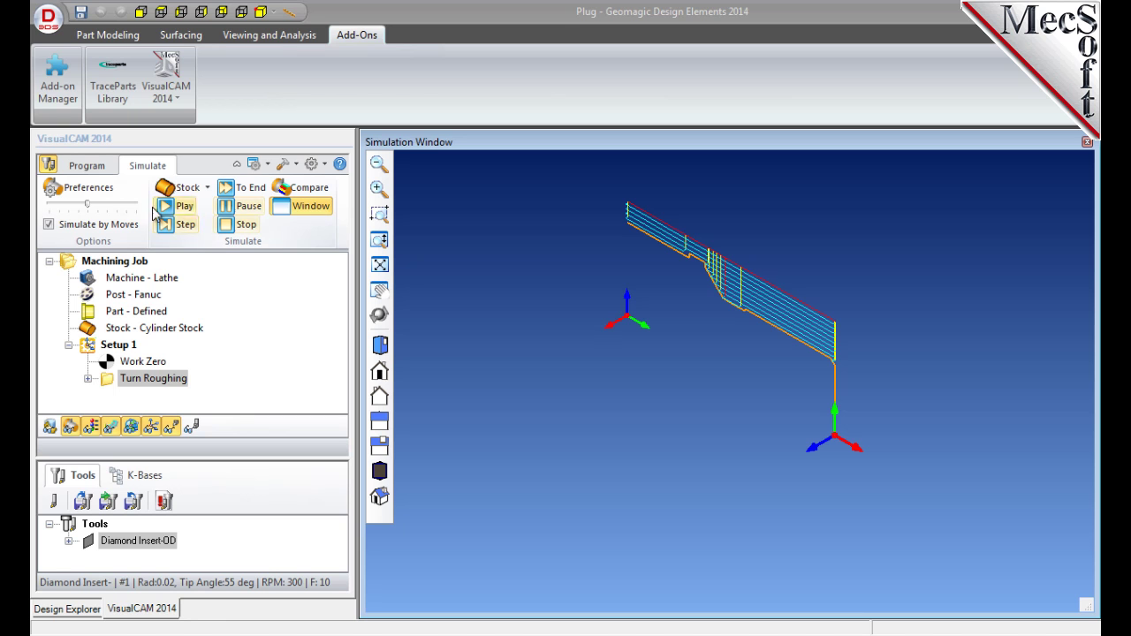
click(49, 227)
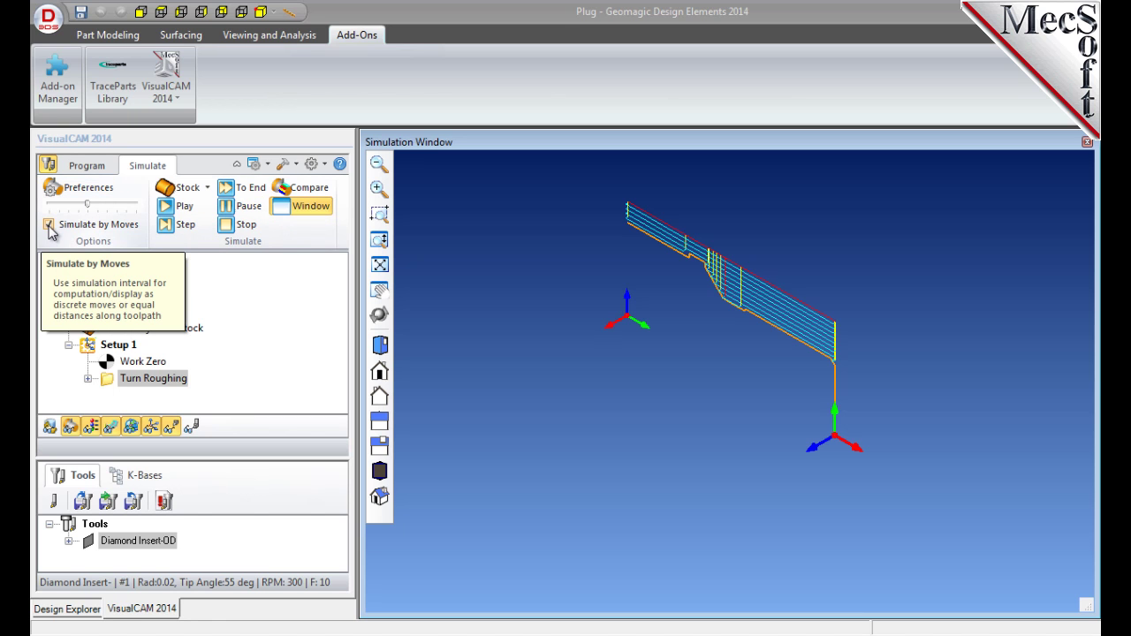
drag(88, 206, 46, 206)
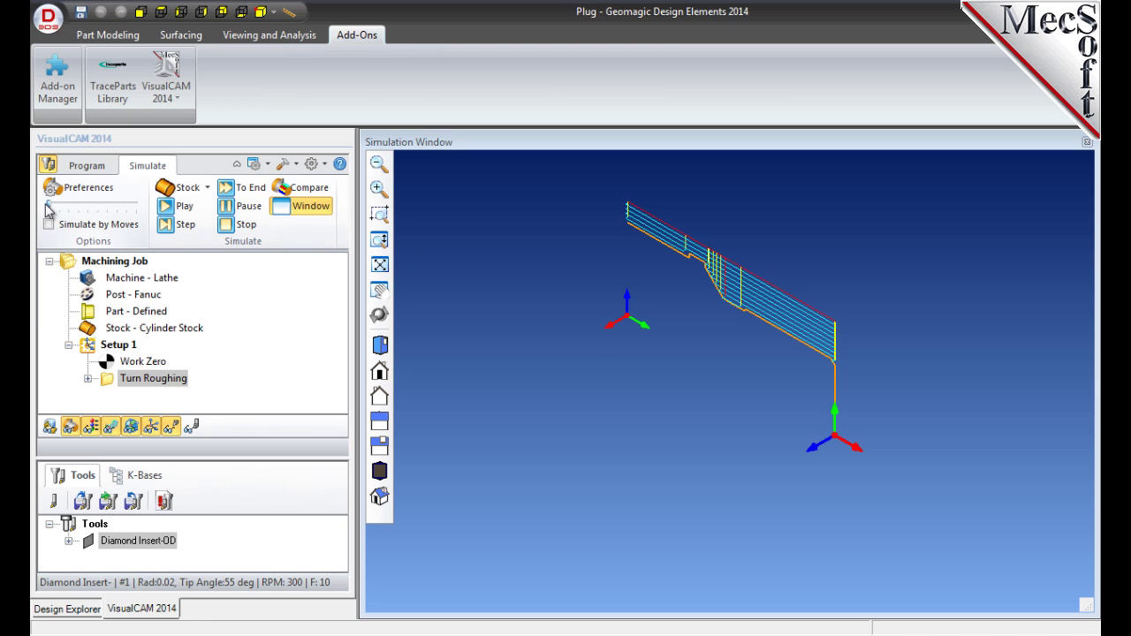
click(184, 207)
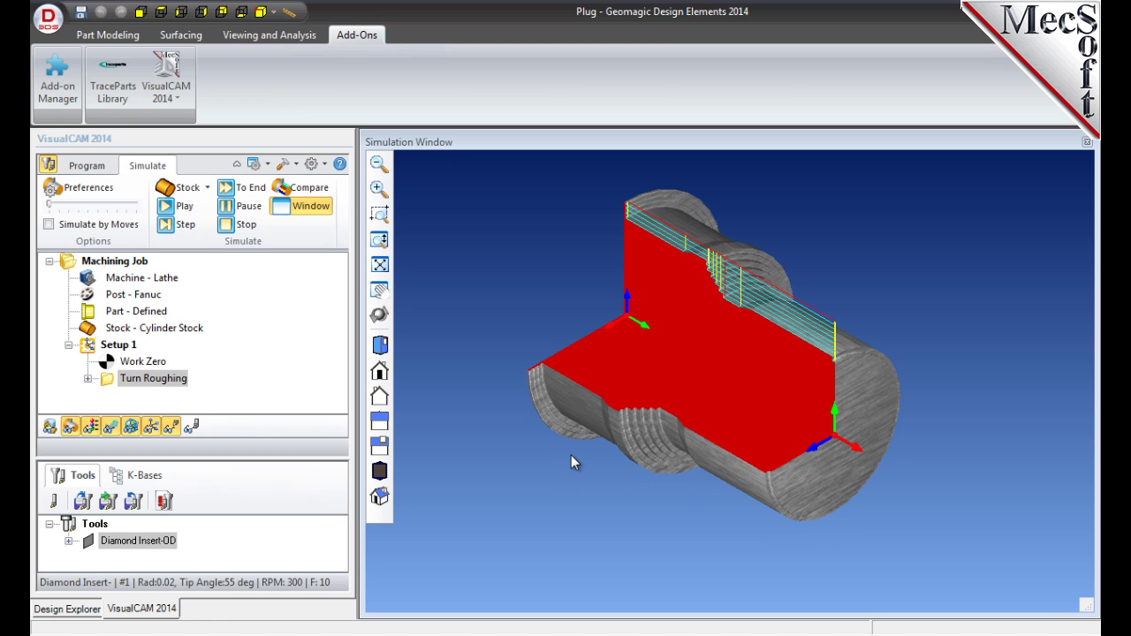
Toggle the stock's material texture display off and on in the simulation, and close the simulation window
click(91, 430)
click(92, 429)
click(92, 429)
click(92, 430)
click(306, 209)
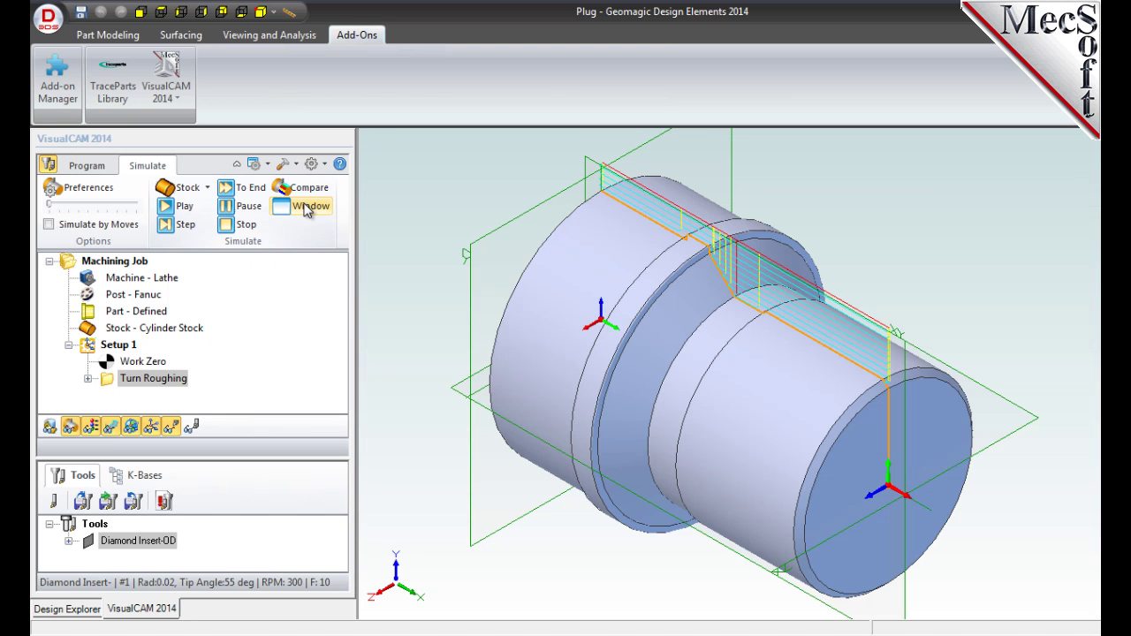
Start a Turn Finishing operation using Diamond Insert-OD and load the feeds and speeds from the tool
click(111, 168)
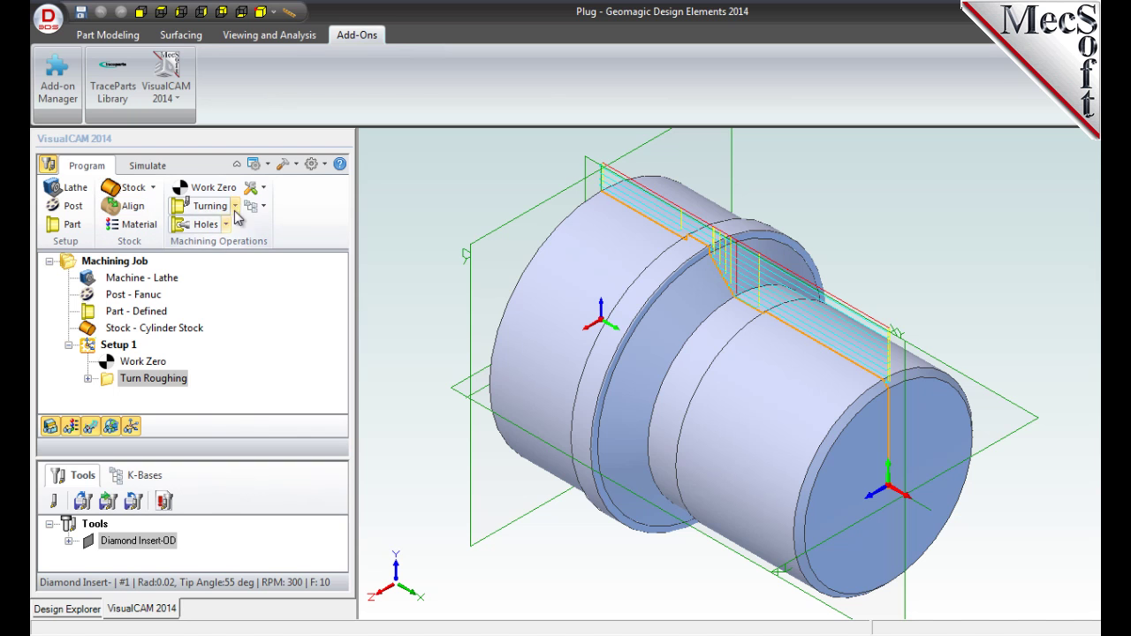
click(235, 207)
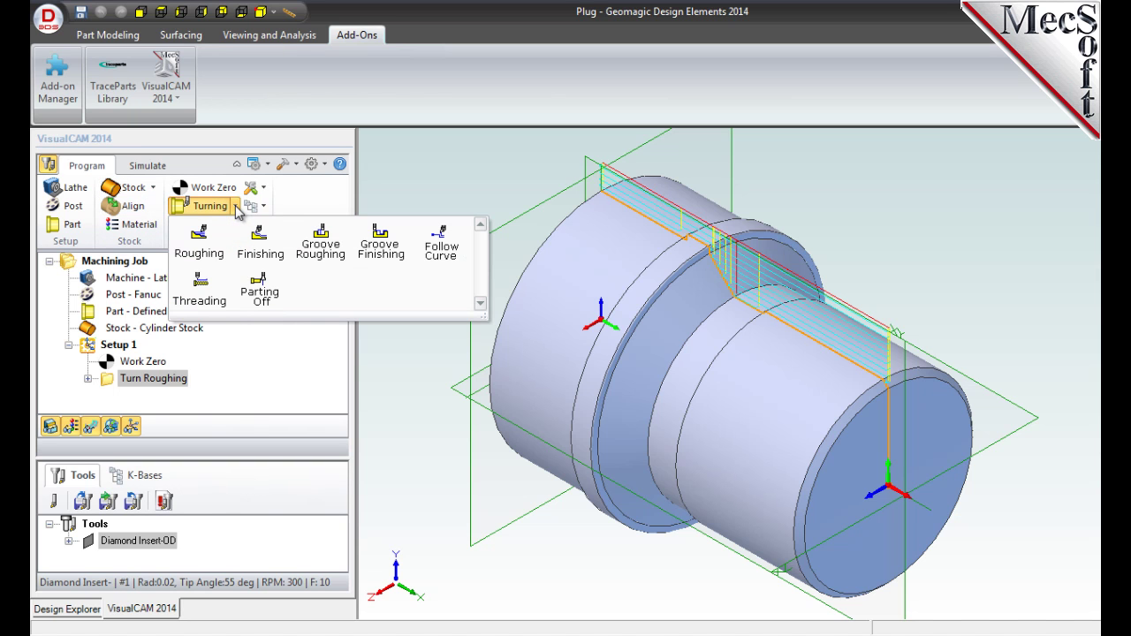
click(265, 244)
drag(273, 173, 276, 92)
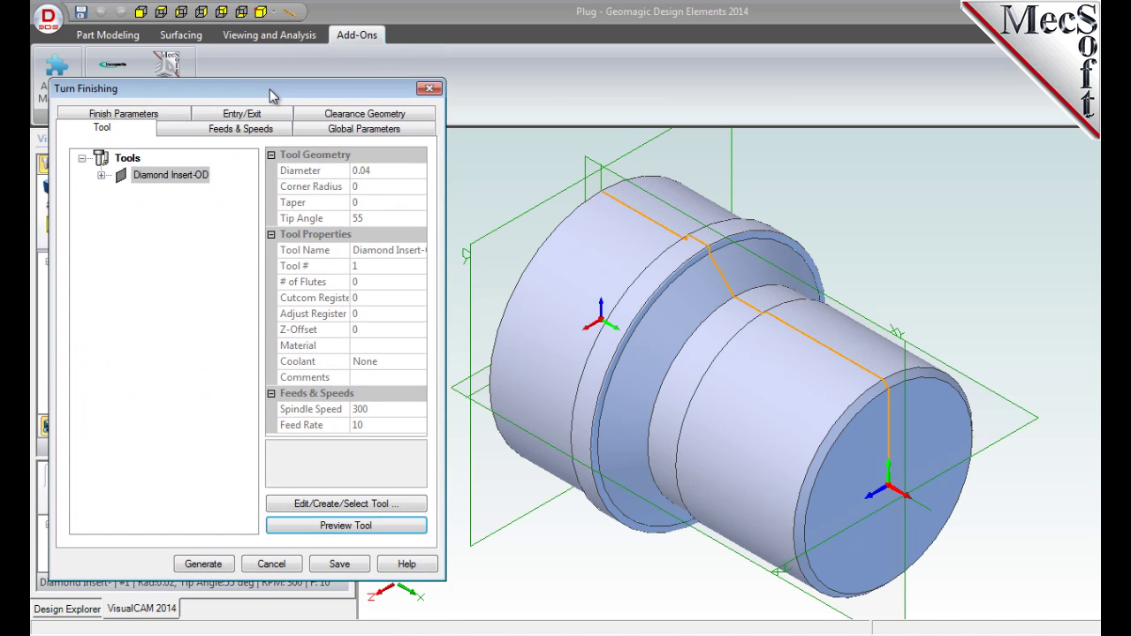
click(169, 178)
click(248, 130)
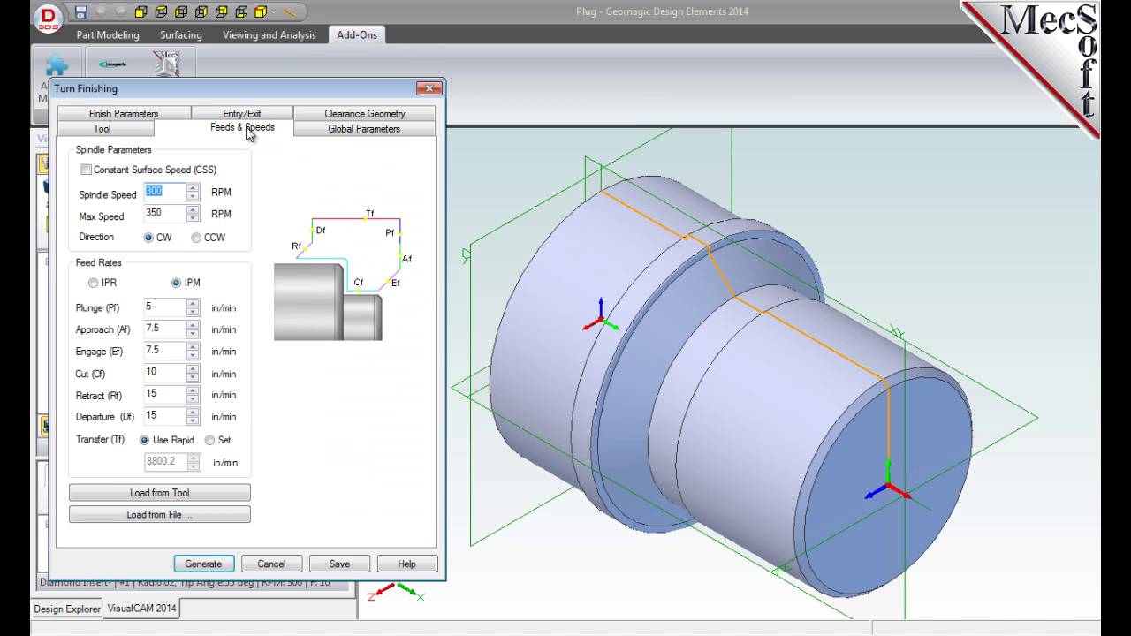
click(161, 495)
Set the finishing operation's cut transfer to Clearance Plane and keep its approach type as Outer Diameter
click(367, 114)
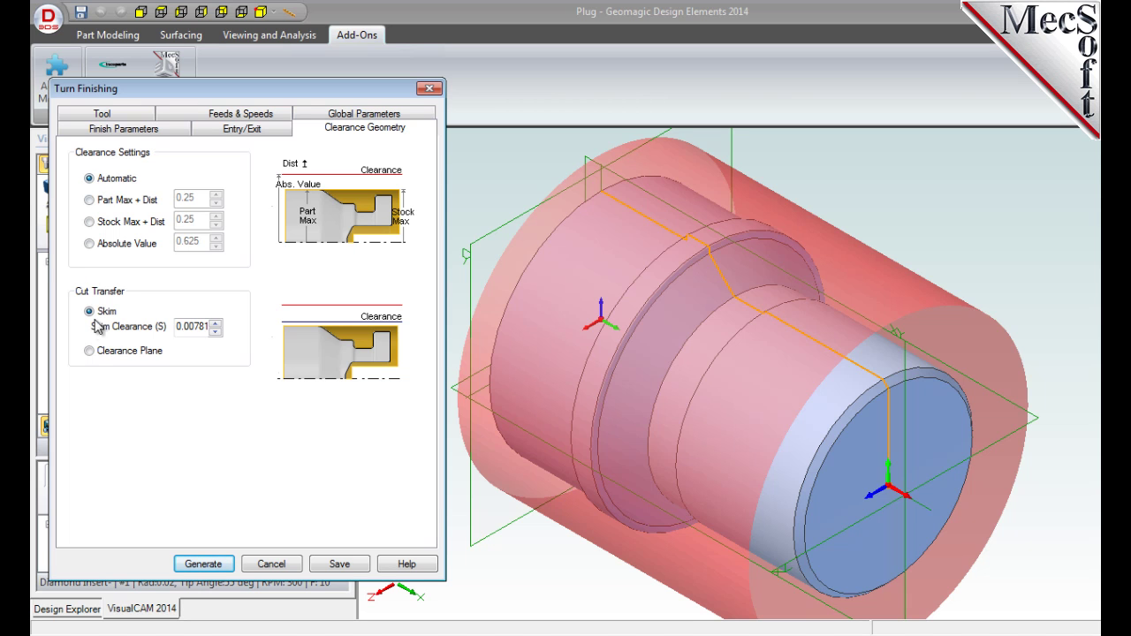
click(89, 351)
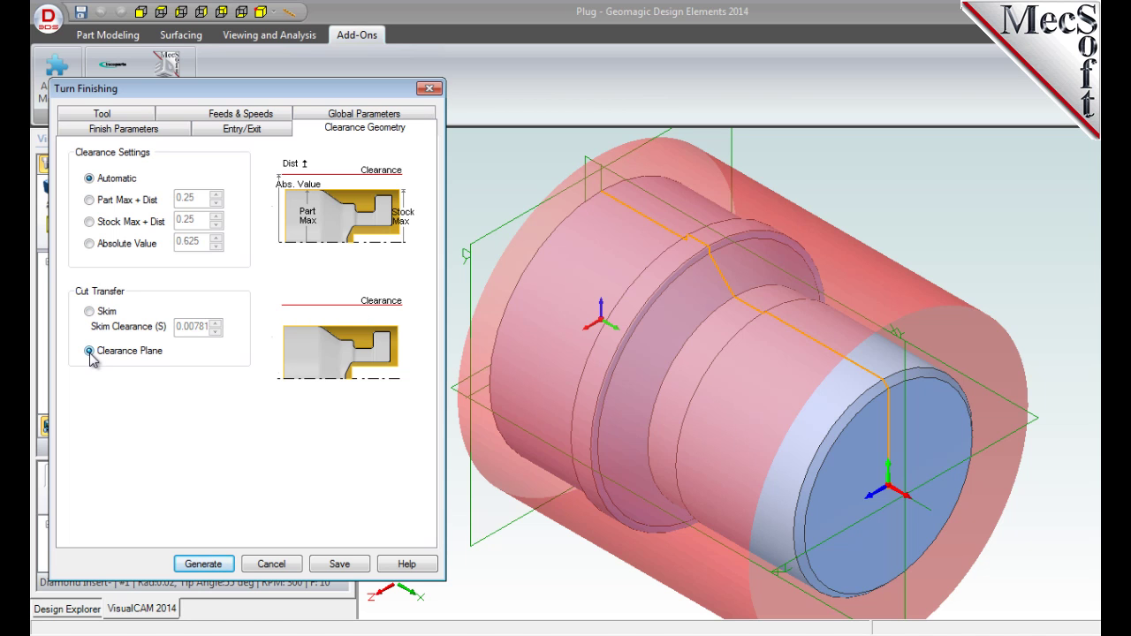
click(355, 116)
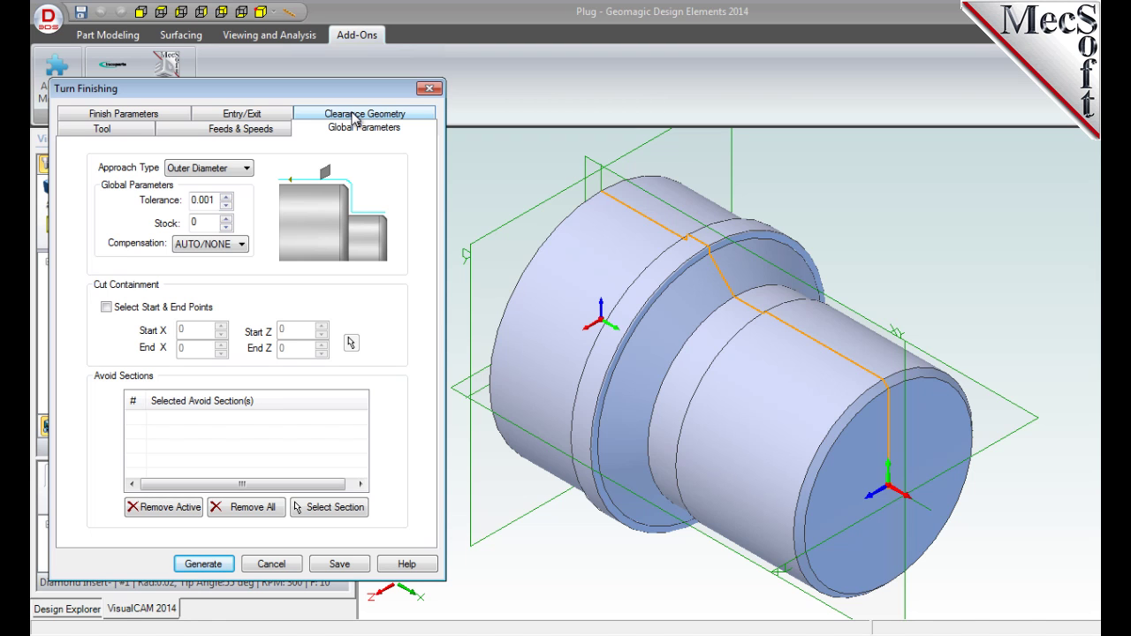
click(231, 170)
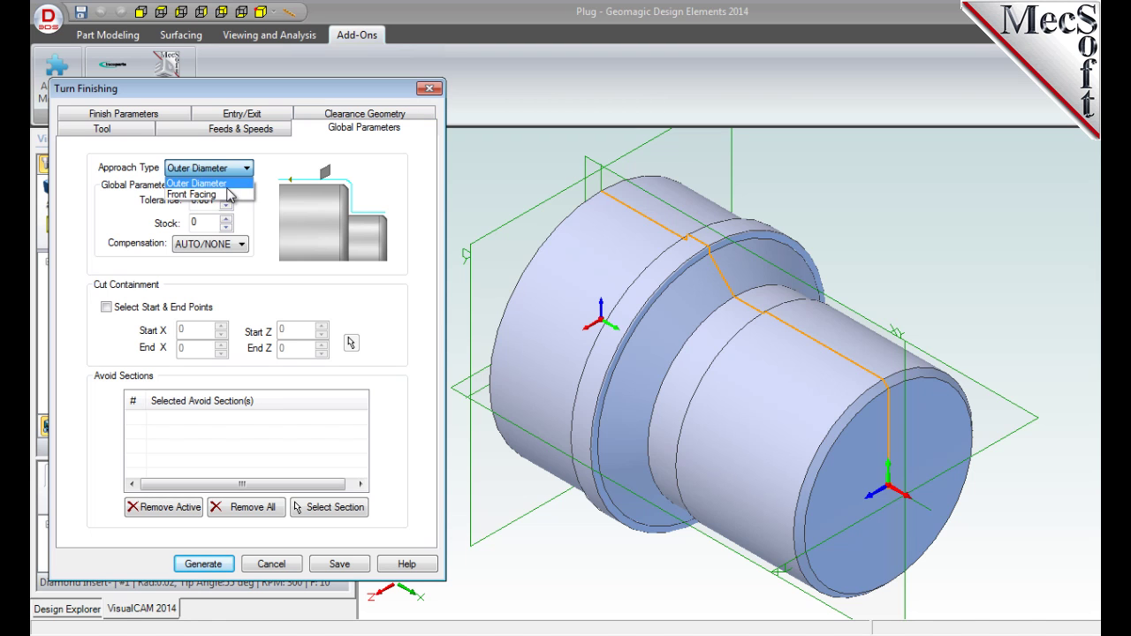
click(230, 184)
click(210, 223)
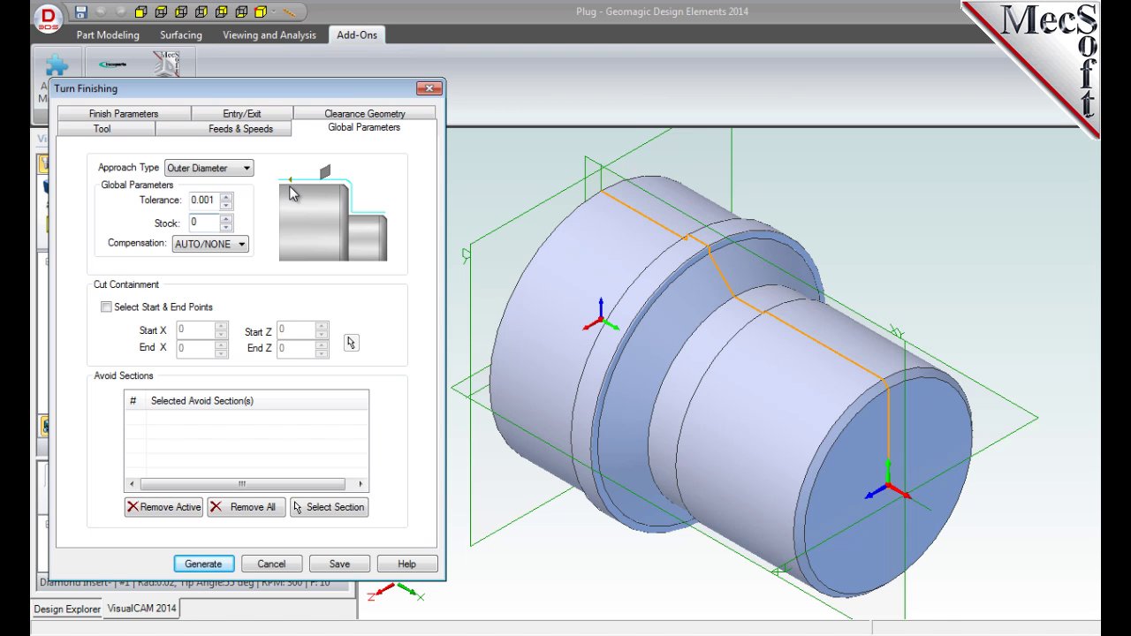
Contain the finishing cut between points picked at the profile's front-face end and its back end, and generate the toolpath
click(106, 307)
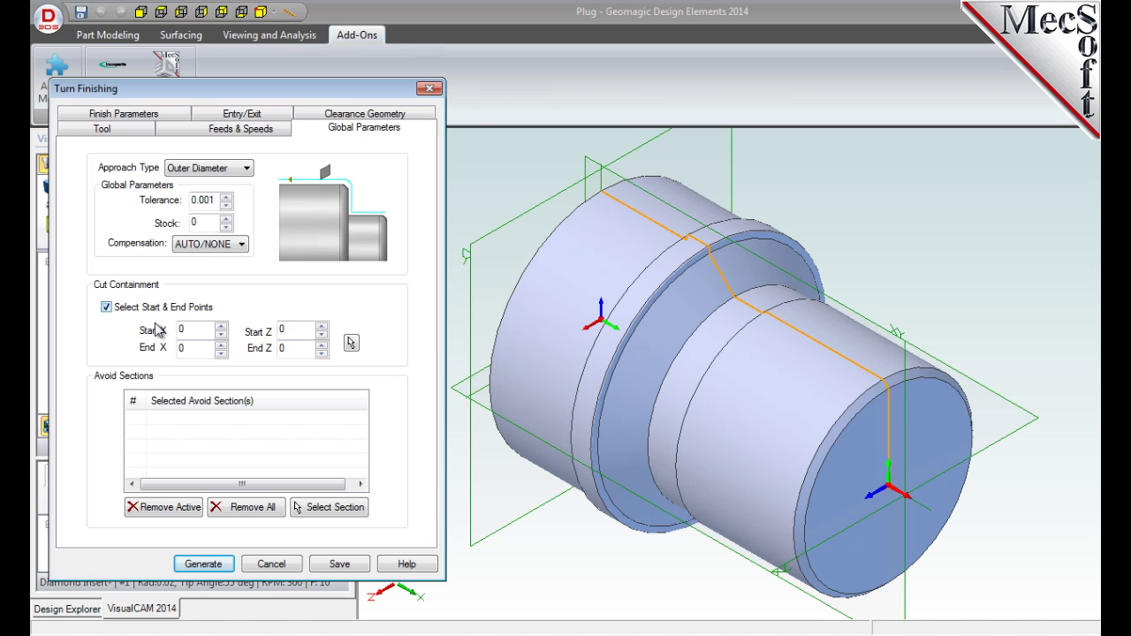
click(351, 343)
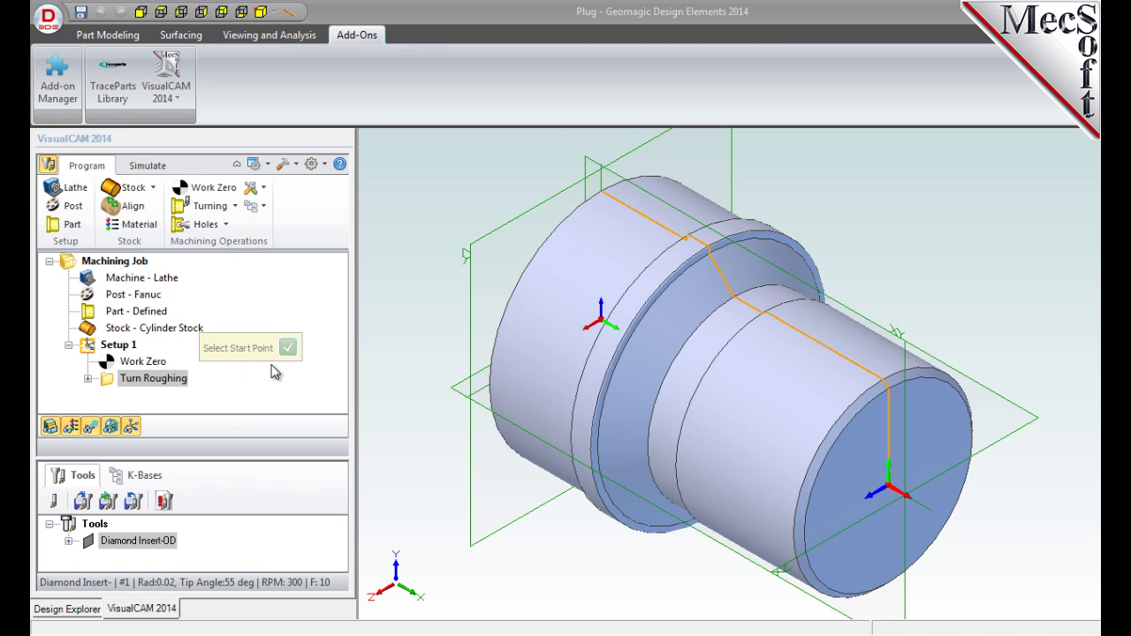
click(893, 397)
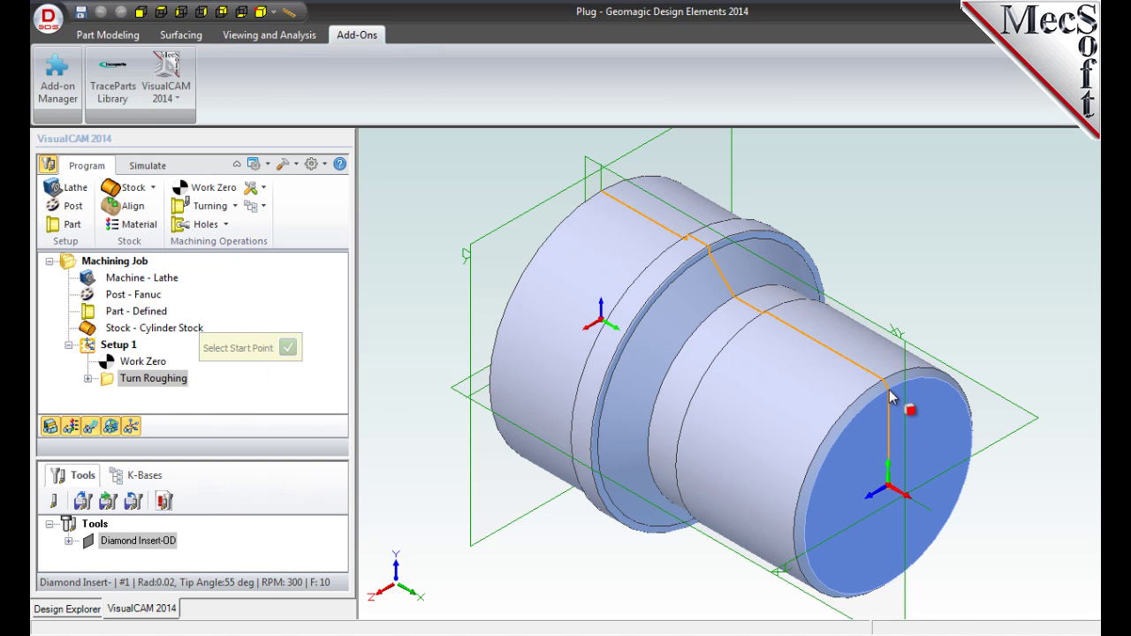
click(604, 200)
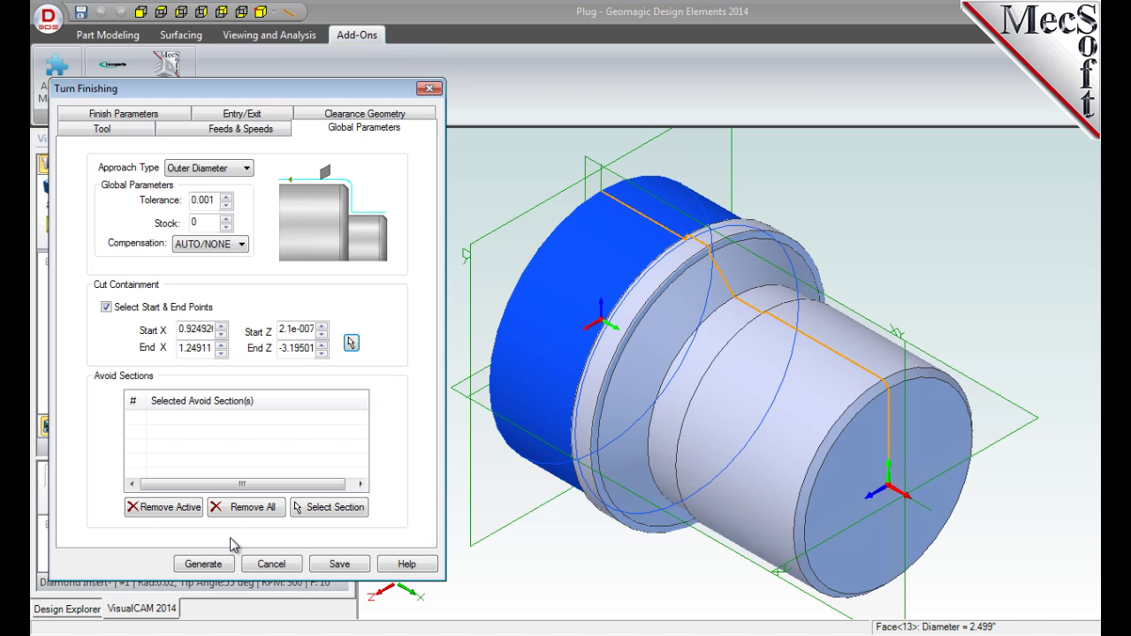
click(218, 570)
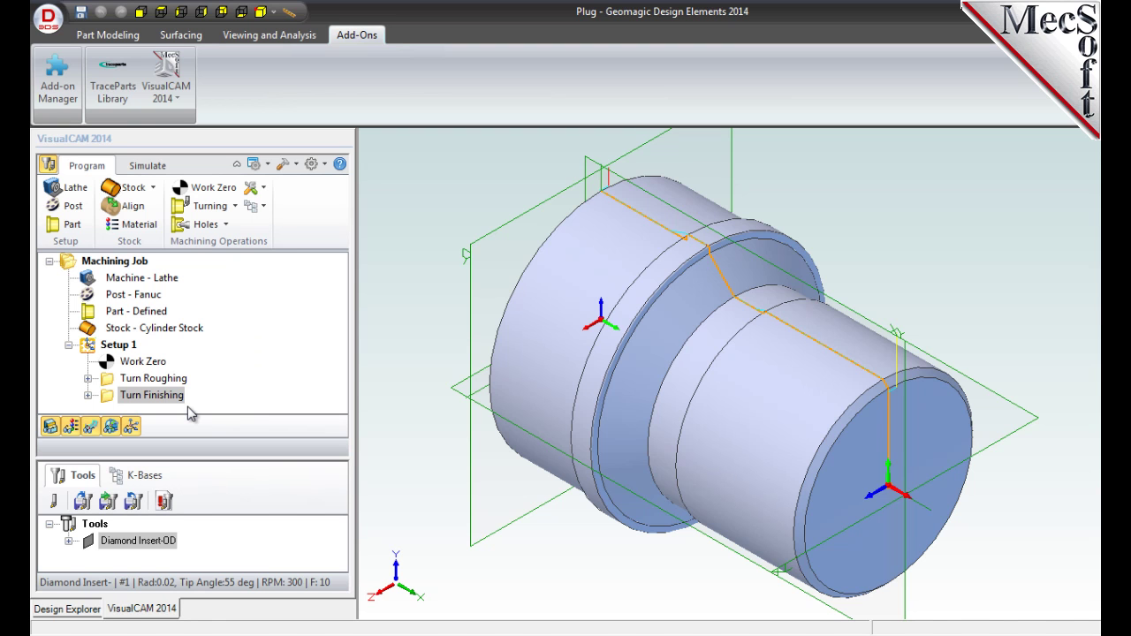
Play the Turn Finishing simulation in the simulation window and close that window
click(147, 166)
click(324, 211)
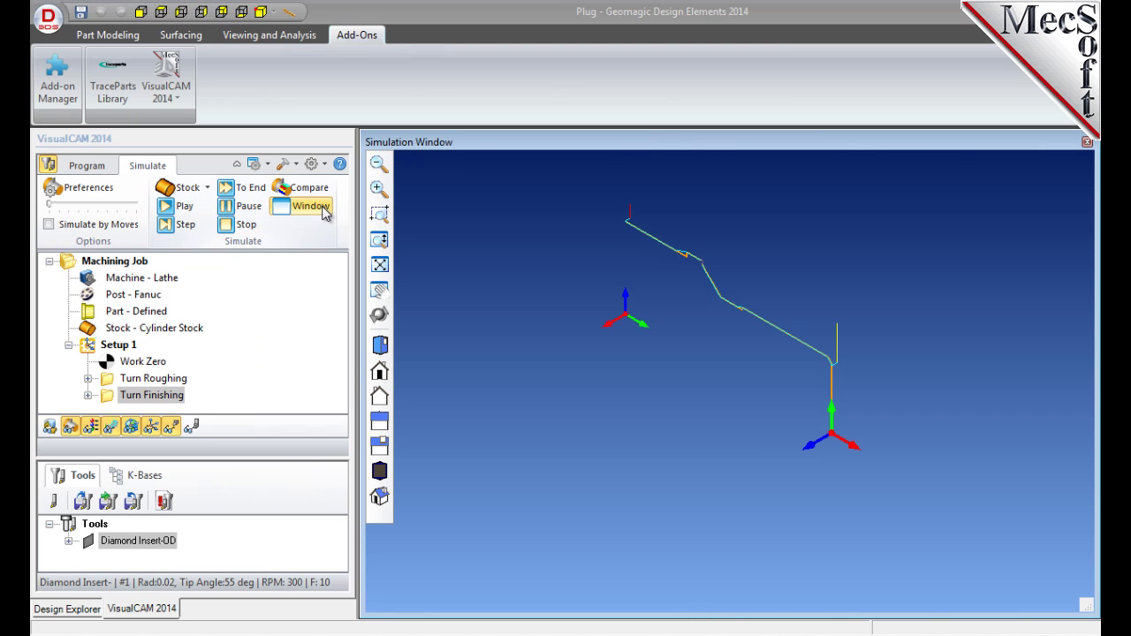
click(193, 217)
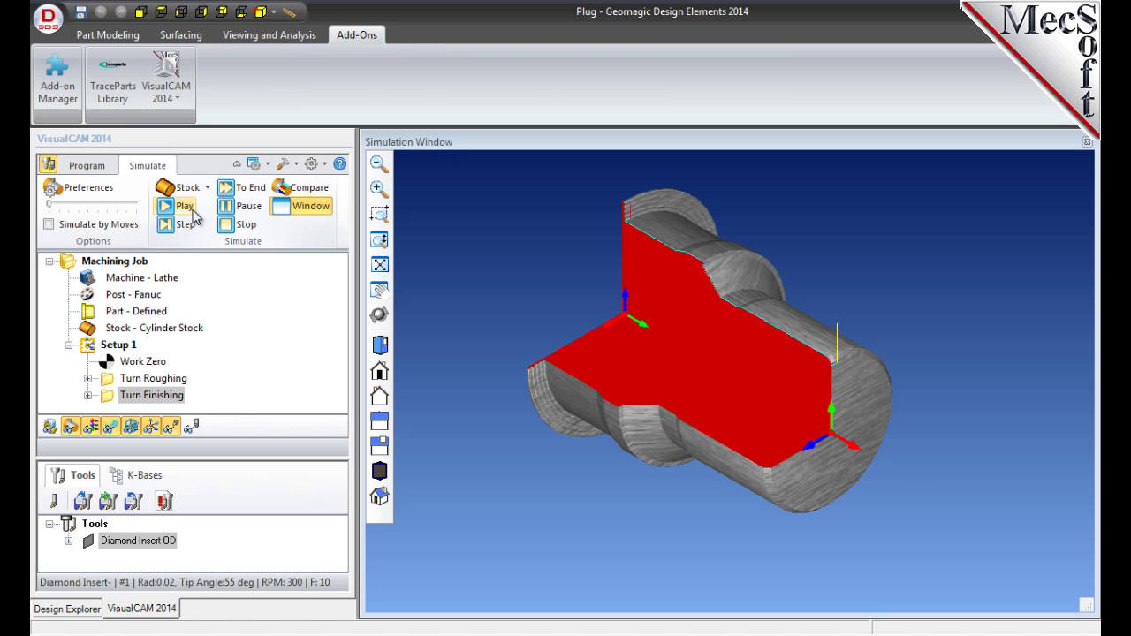
click(313, 212)
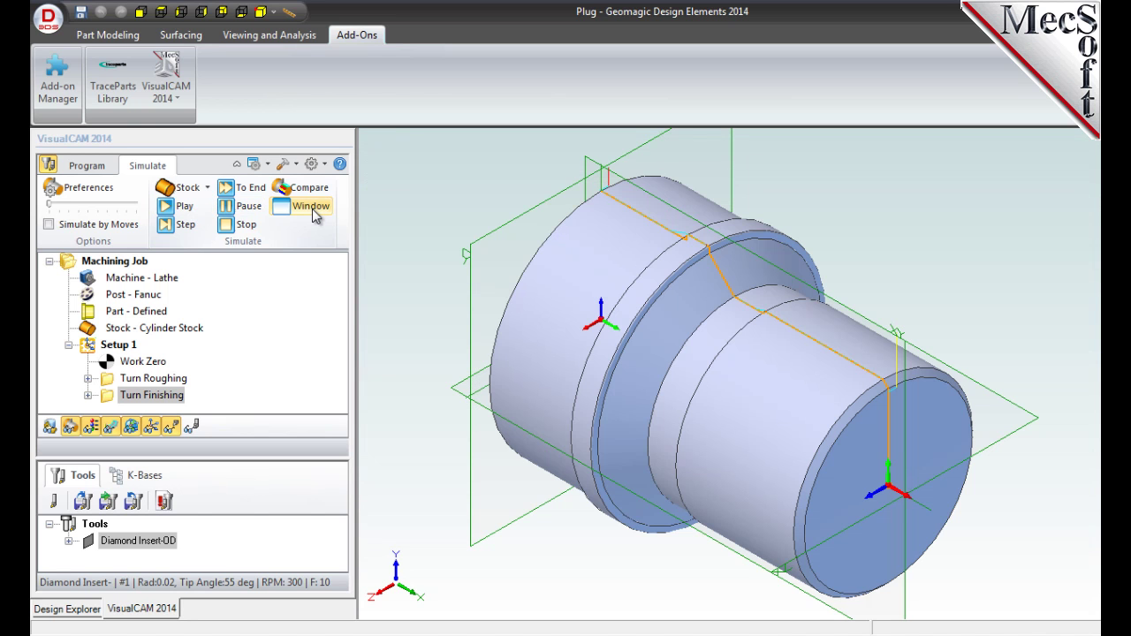
Post Setup 1 with the Fanuc post to the file Plug_Setup 1 in the QuickStart folder
click(120, 345)
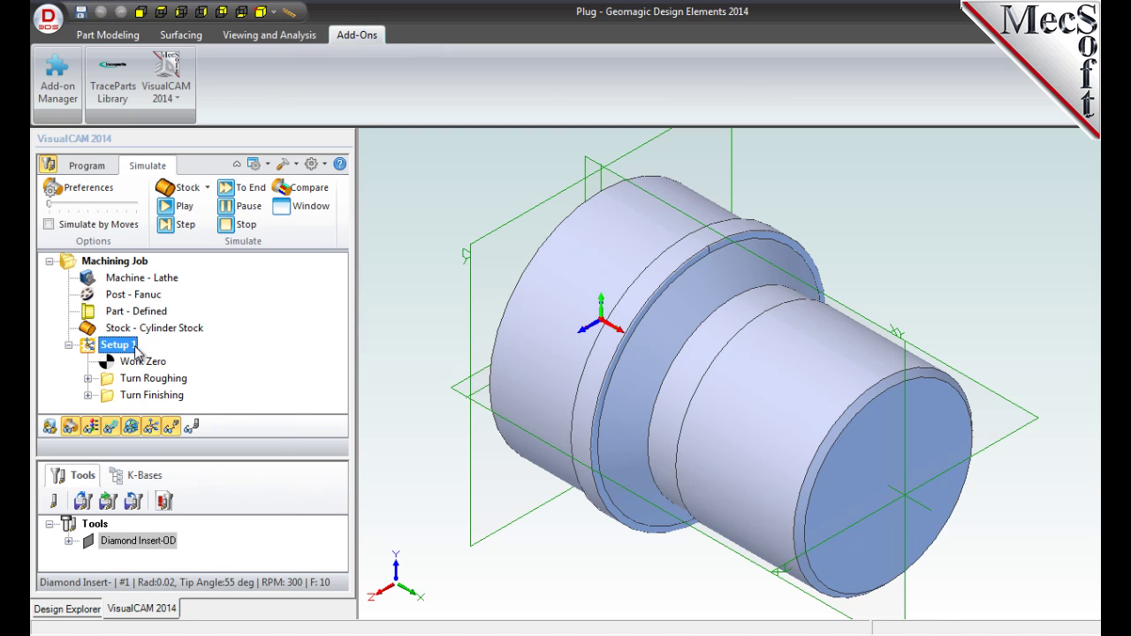
right_click(135, 346)
click(233, 389)
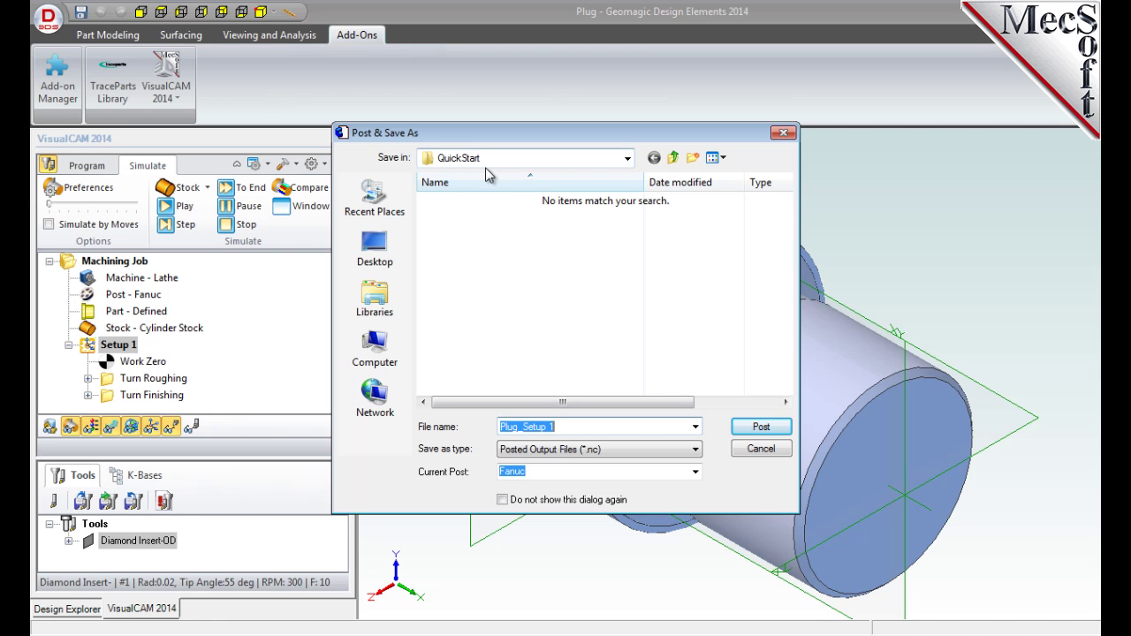
click(761, 428)
Examine the posted G-code in Notepad, highlighting the G50 S300 line, and close the file
drag(726, 232, 741, 198)
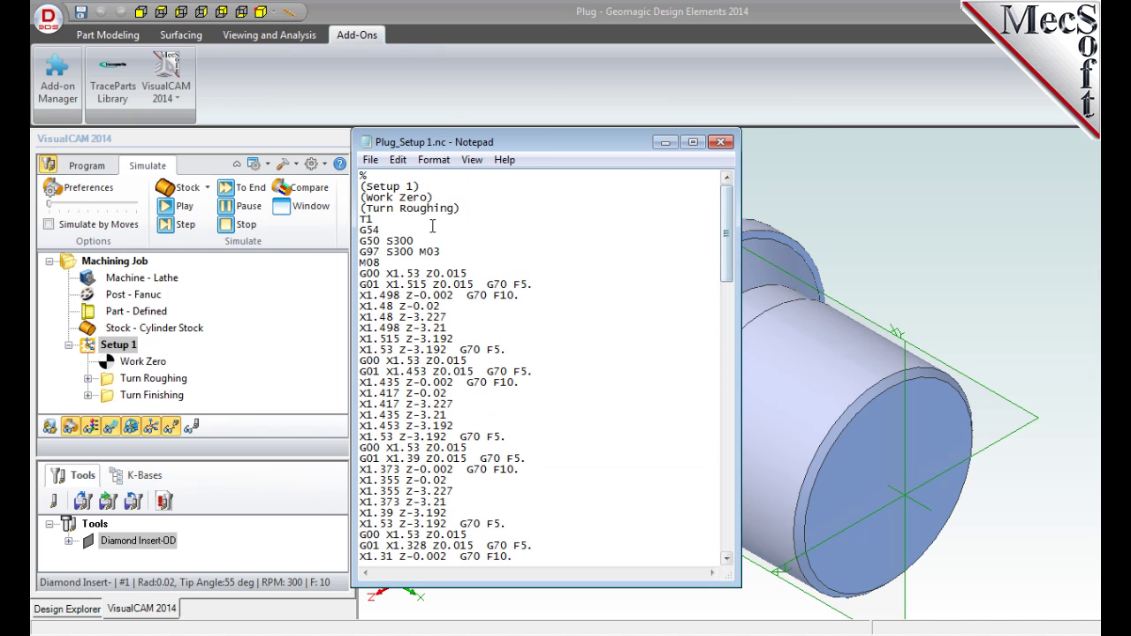
drag(416, 241, 347, 239)
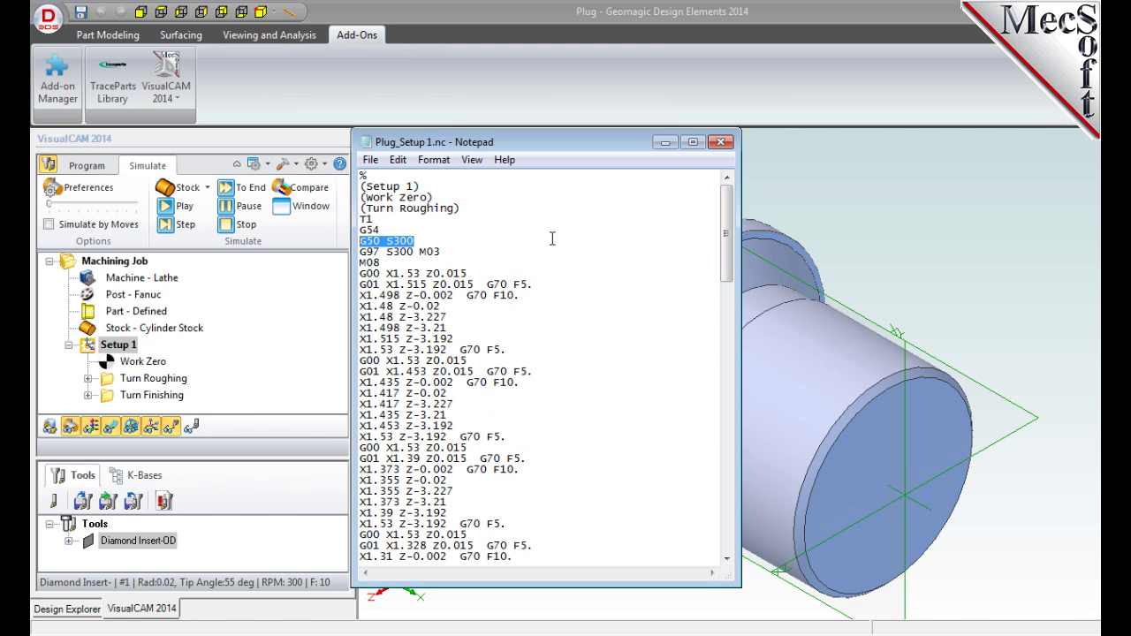
click(720, 142)
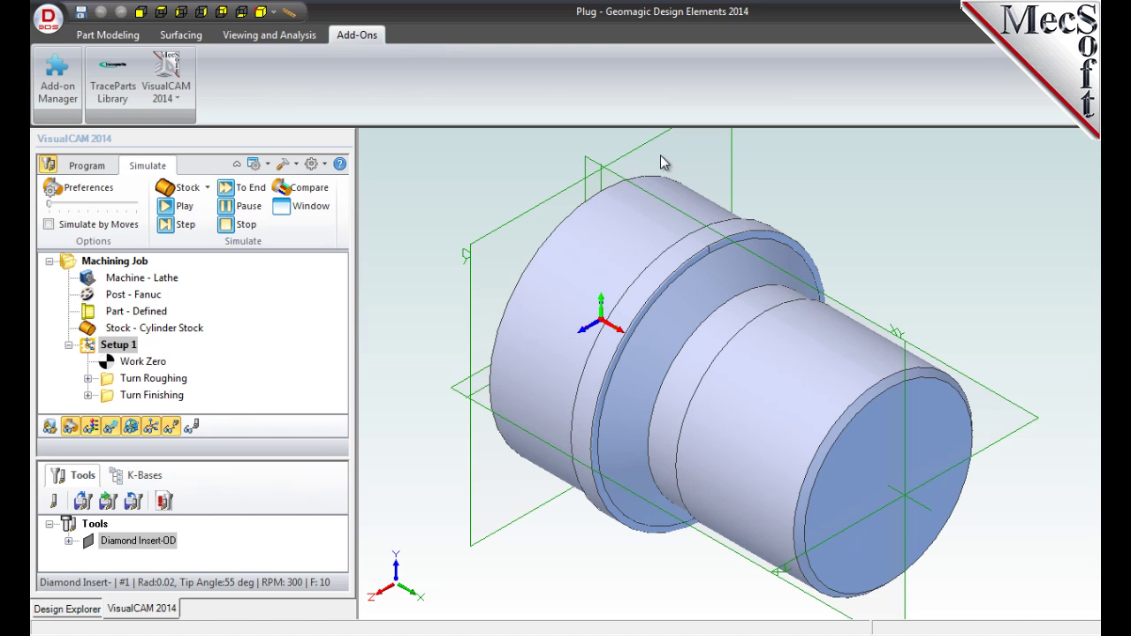
Review the machining operations information for Setup 1, including feeds and machine times, and close it
right_click(136, 347)
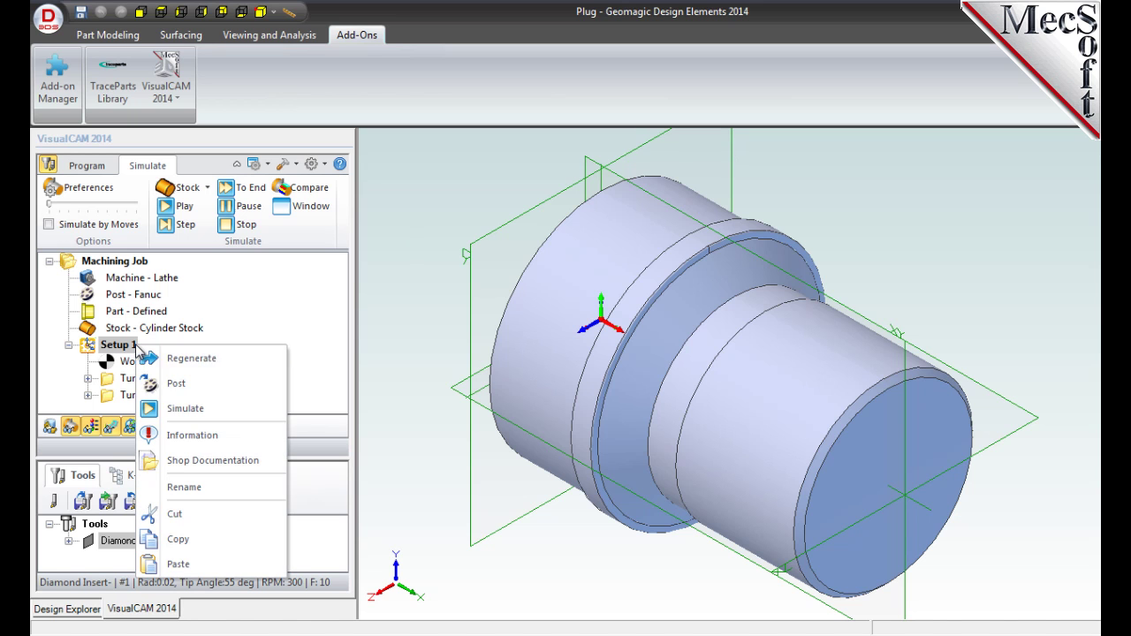
click(258, 439)
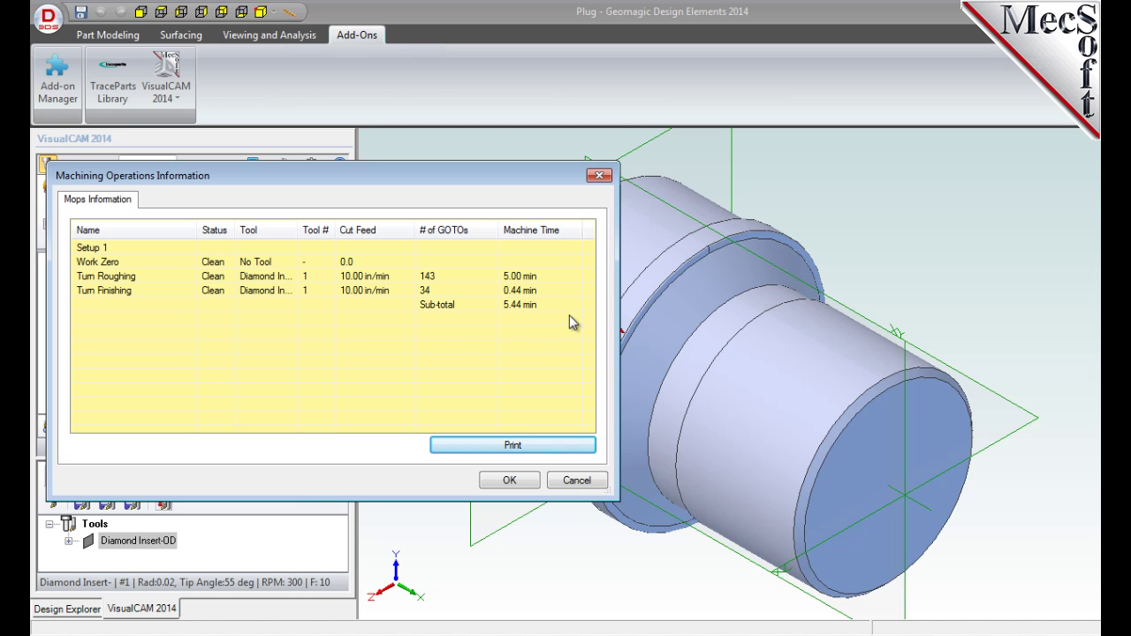
drag(327, 174, 549, 179)
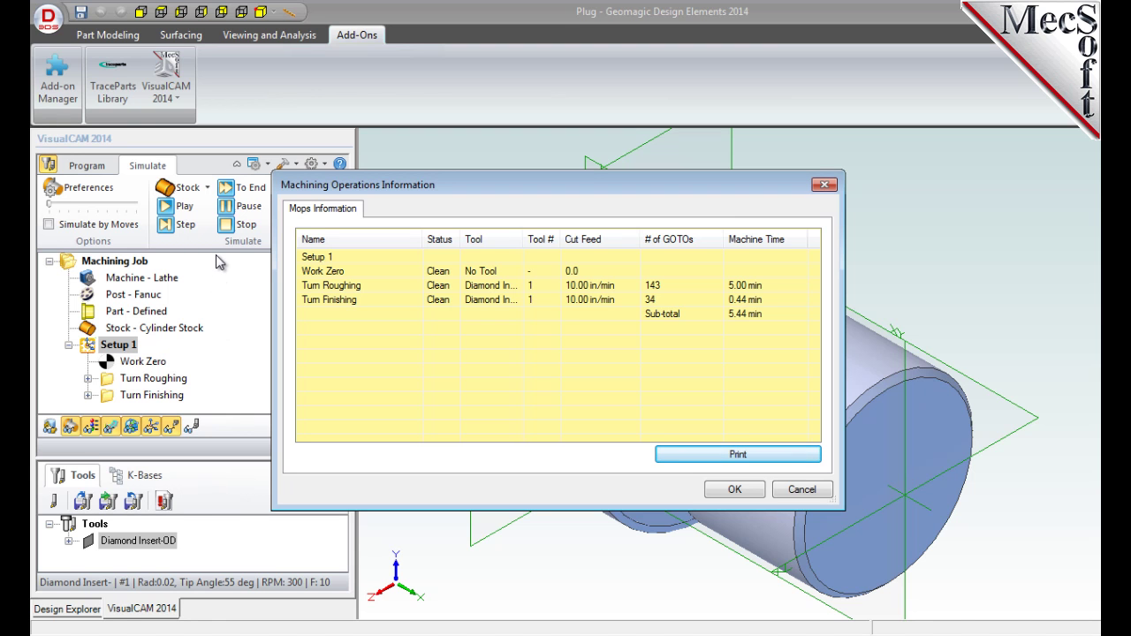
click(739, 490)
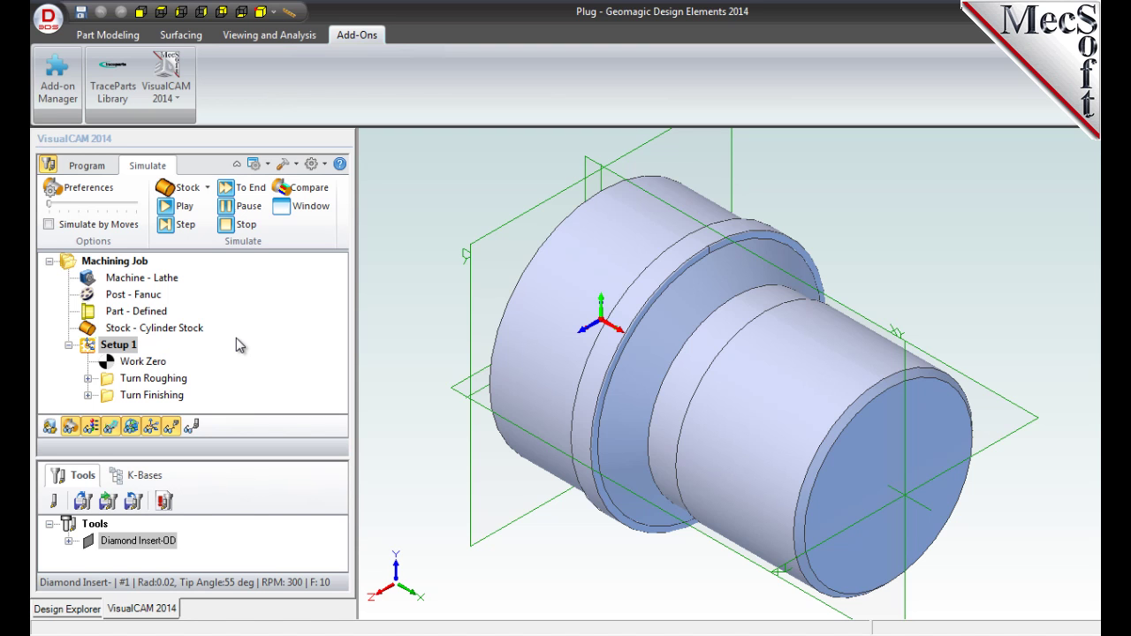
Generate shop documentation for Setup 1 as the HTML file Plug in the QuickStart folder using Template1, and look through the setup sheet
click(88, 165)
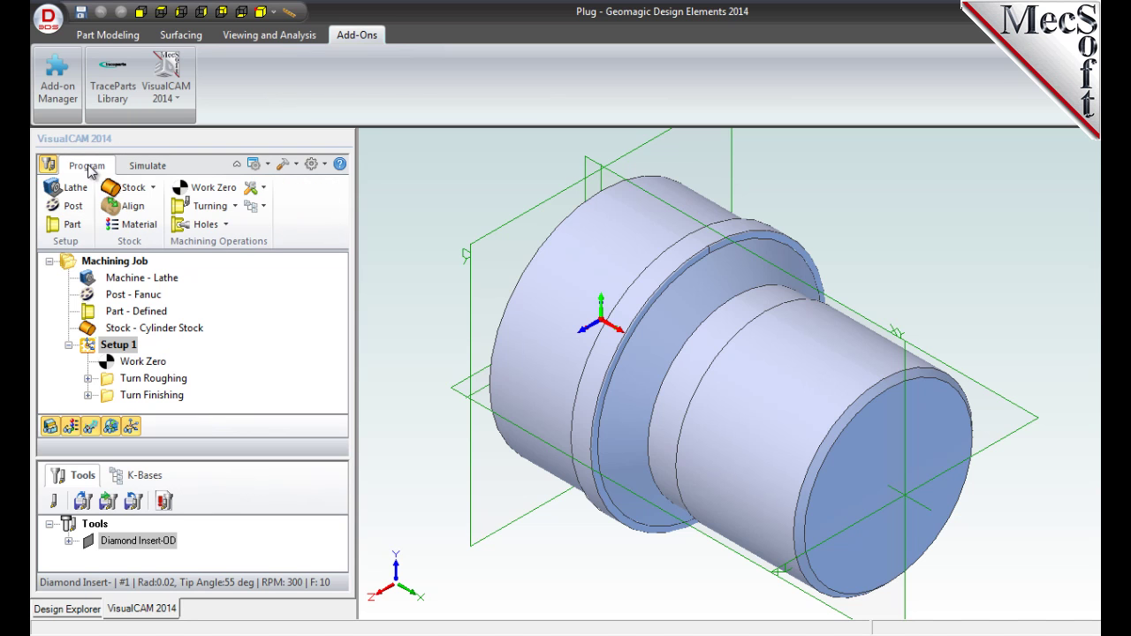
right_click(131, 350)
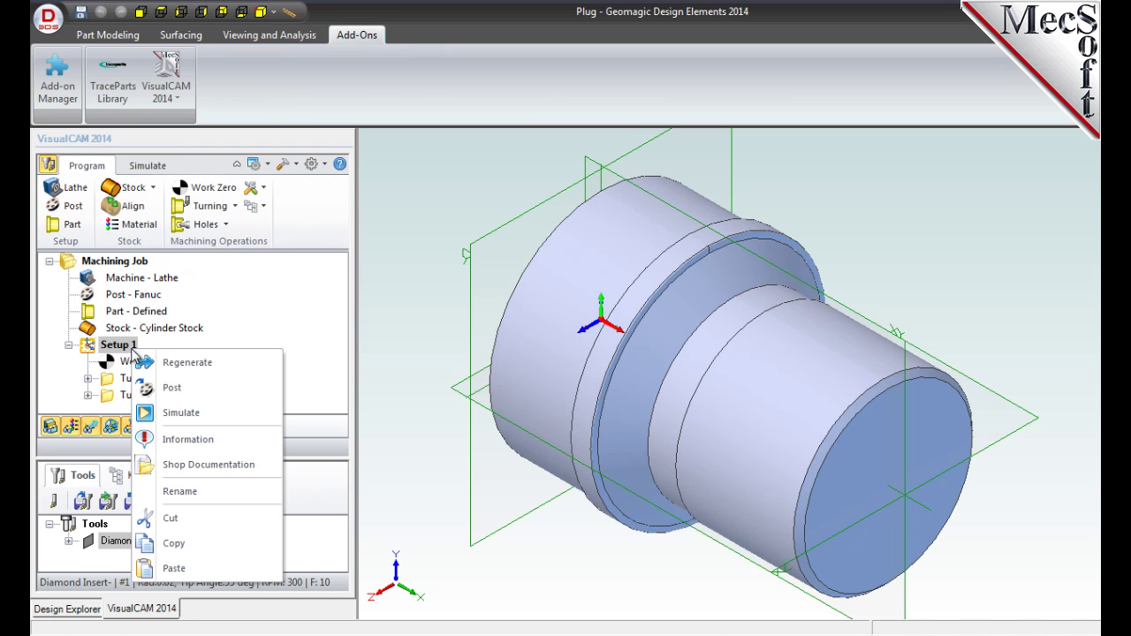
click(266, 463)
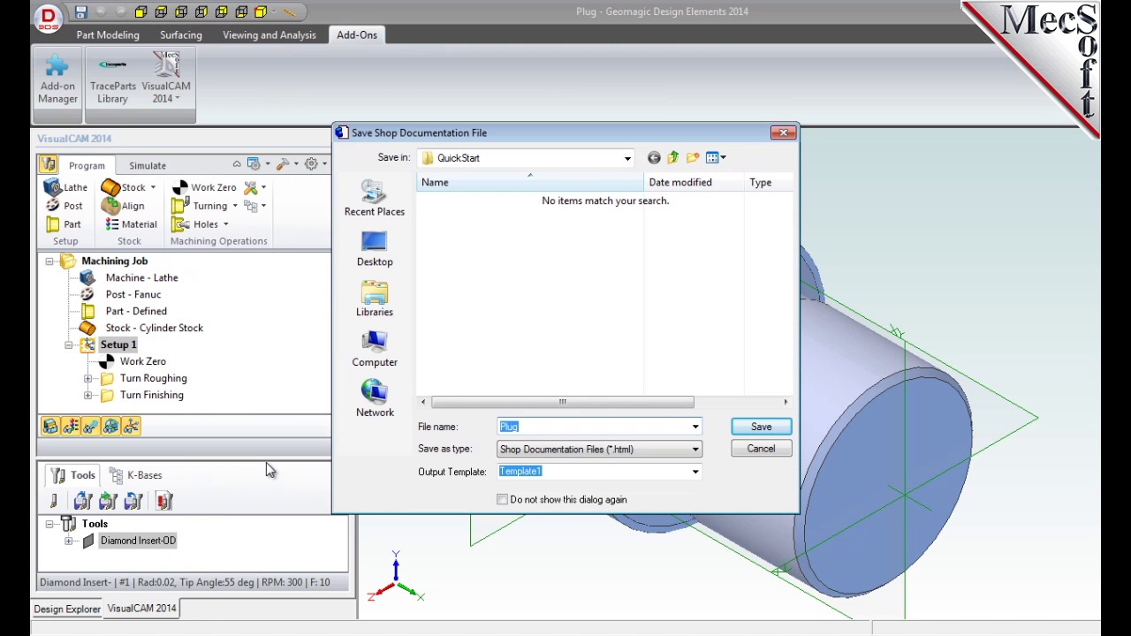
click(761, 427)
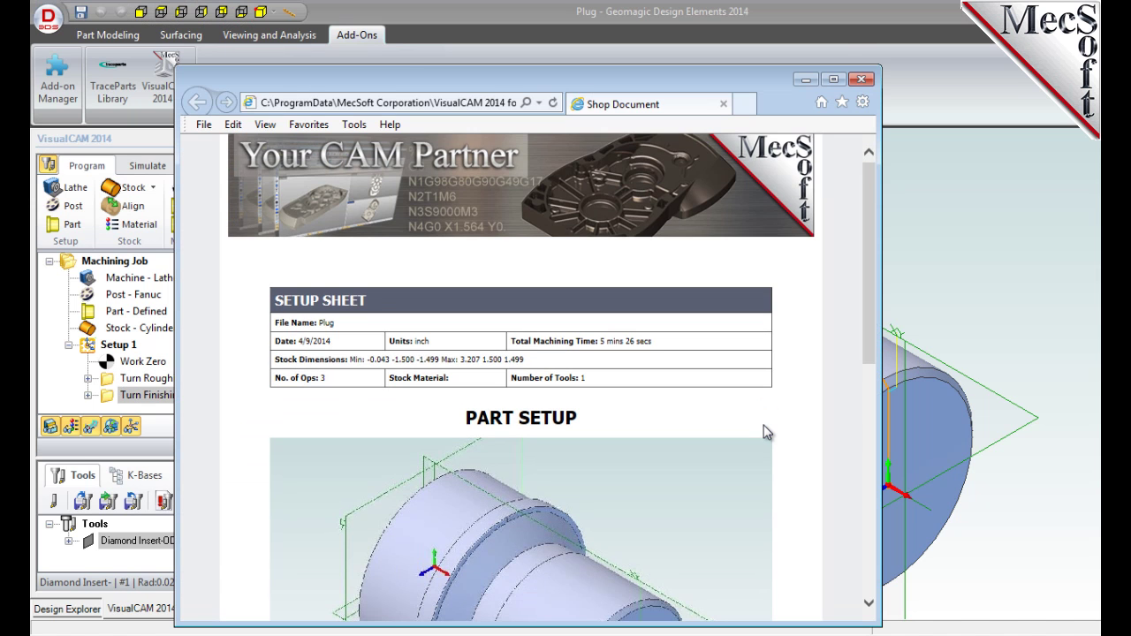
drag(870, 187, 864, 387)
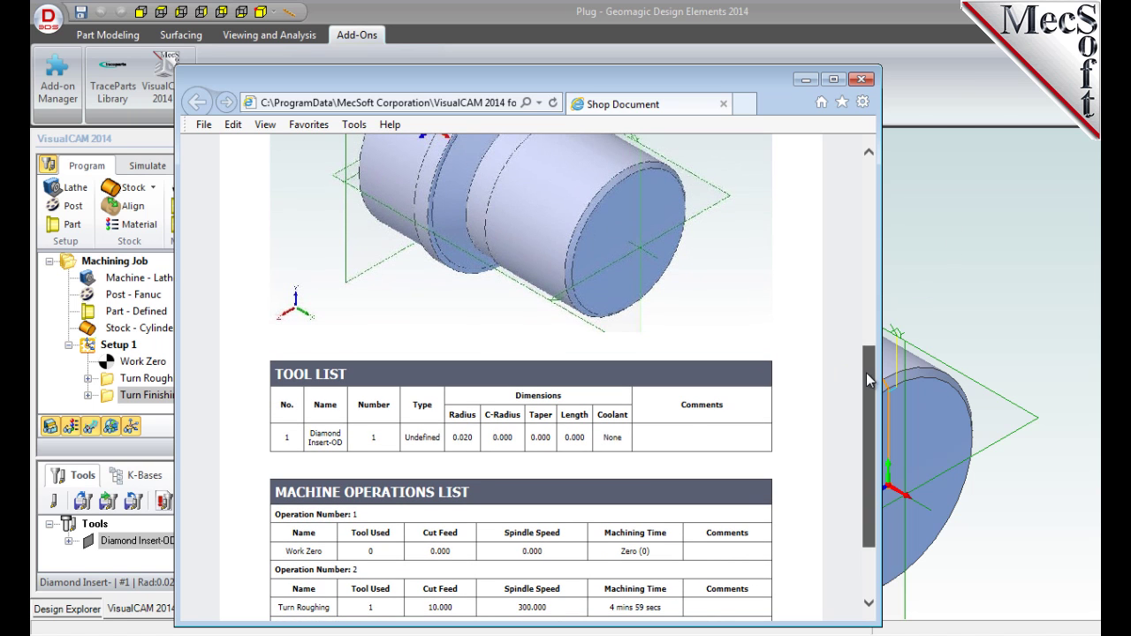
drag(870, 362, 871, 168)
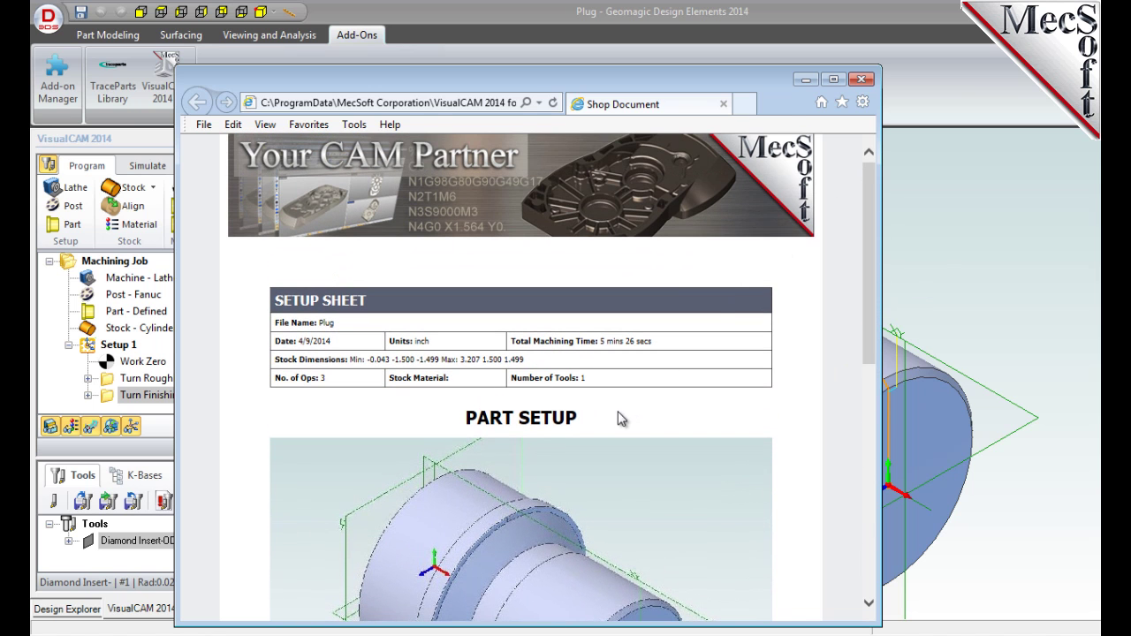